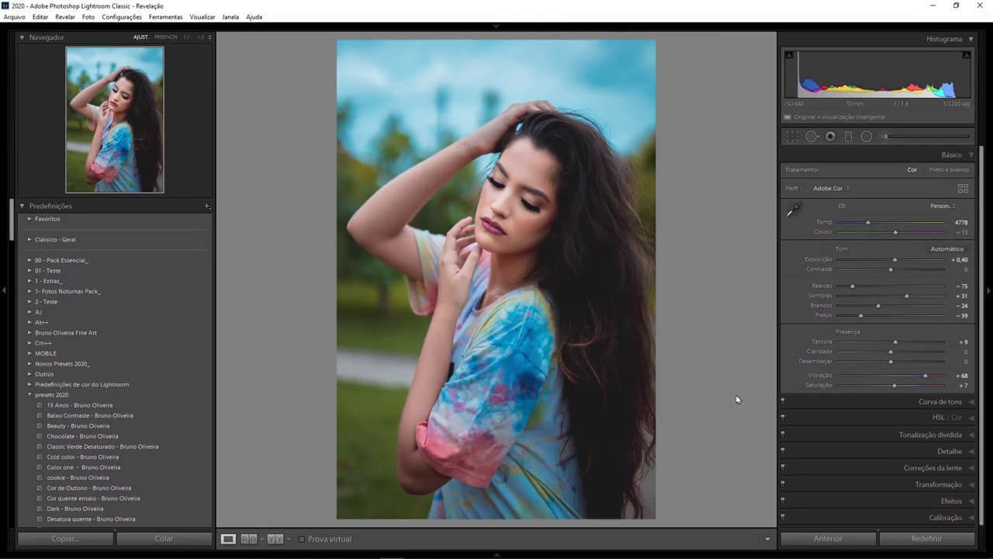
Step: Compare the edit with the original photo, then reset the Basic adjustments
key("backslash")
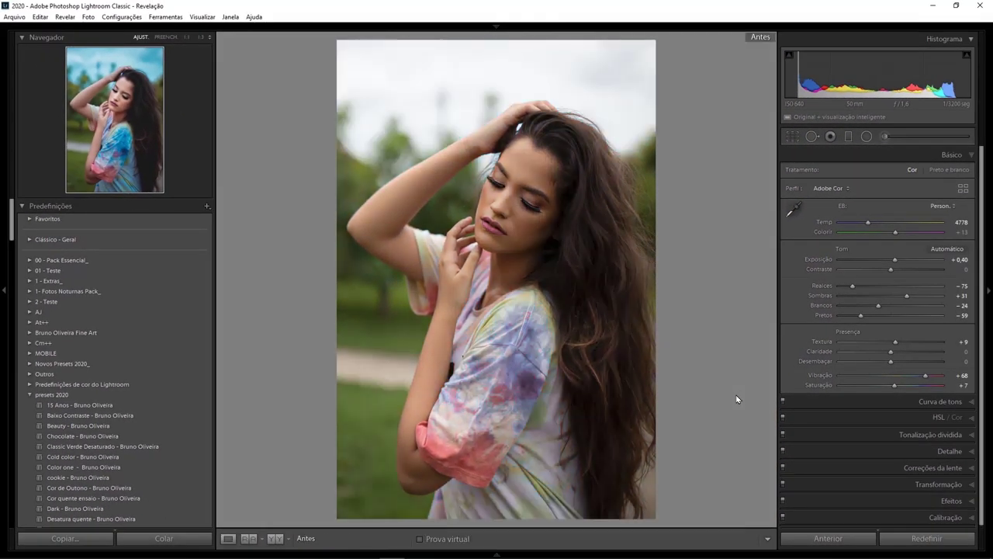
key("backslash")
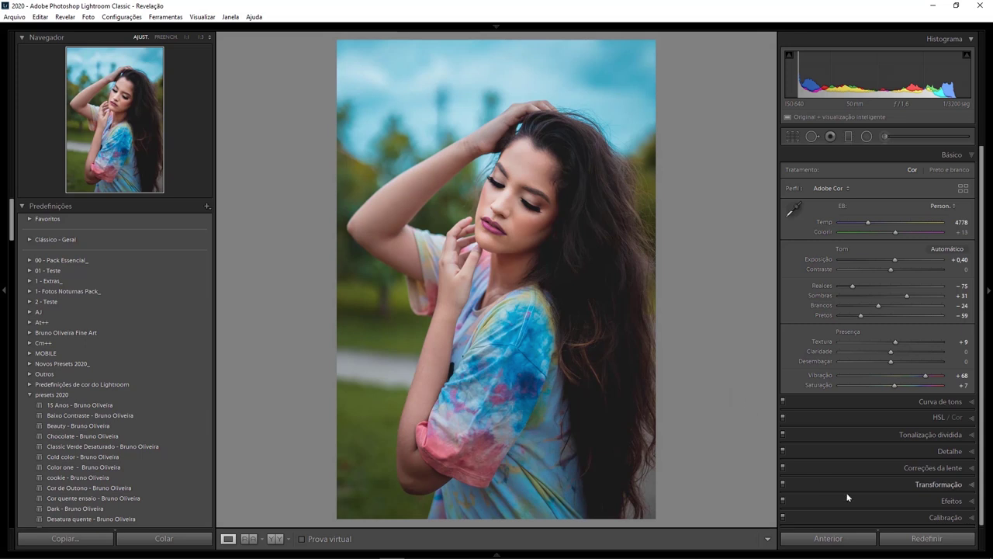
left_click(926, 537)
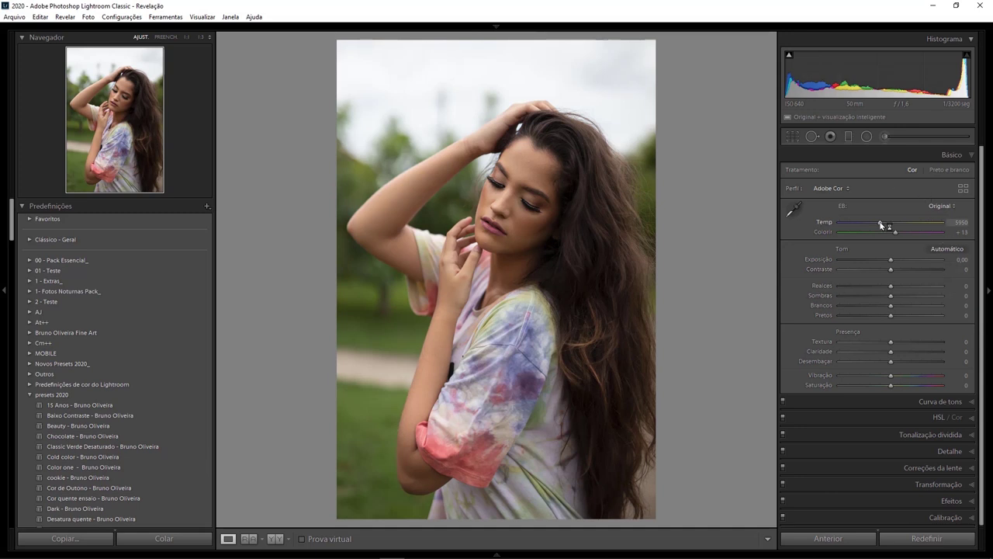
Step: Set Temp to 4879, Exposure +0.25, Shadows +27 and Whites −14
left_click_drag(880, 224, 869, 228)
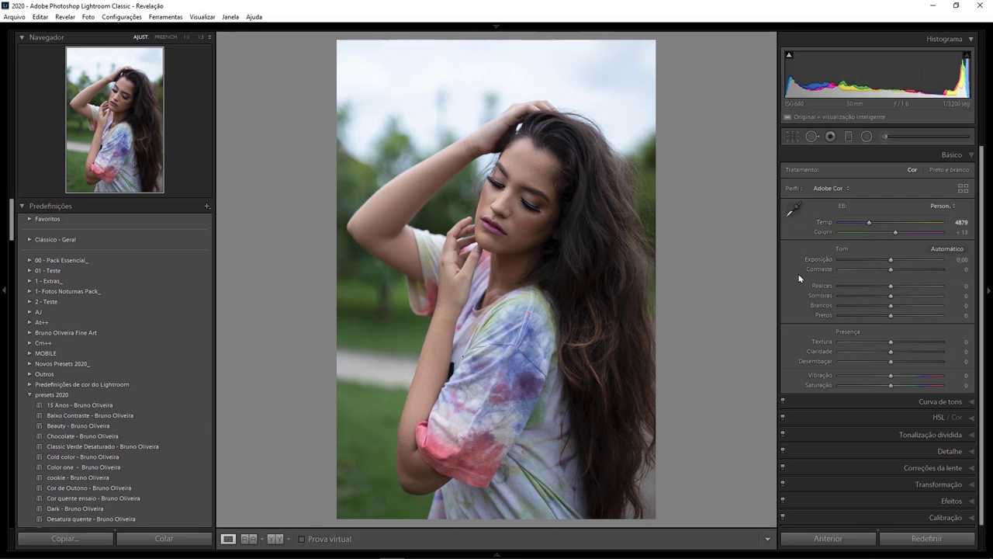
left_click_drag(891, 261, 855, 289)
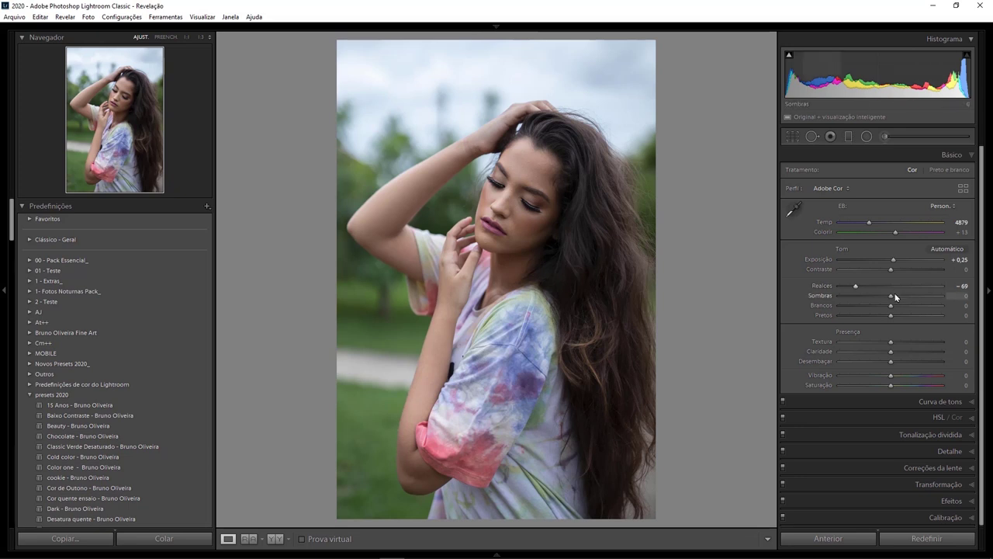
left_click_drag(890, 295, 904, 296)
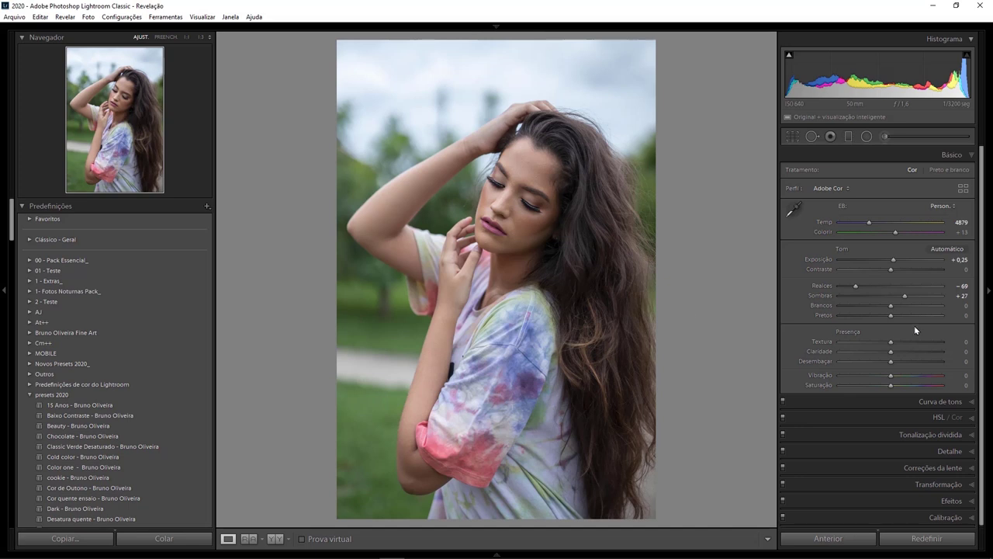
left_click_drag(890, 307, 867, 318)
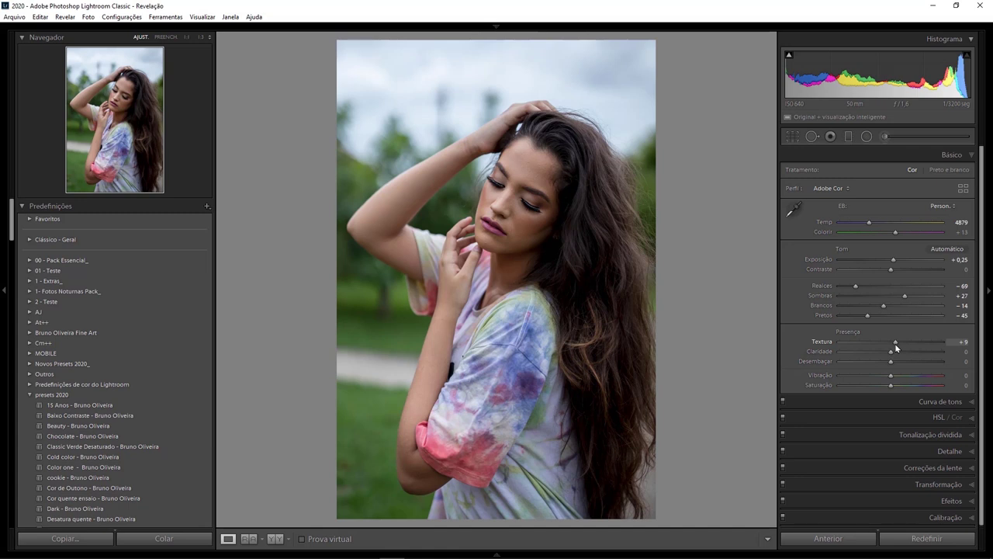
Step: Raise Texture to +10, Vibrance to +68 and Saturation to +7
left_click(895, 344)
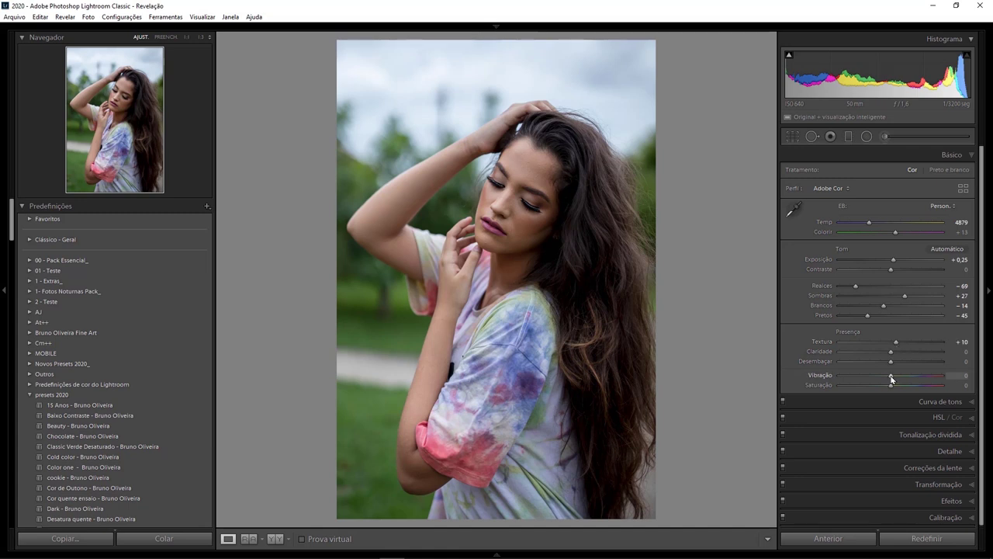
left_click_drag(893, 375, 922, 375)
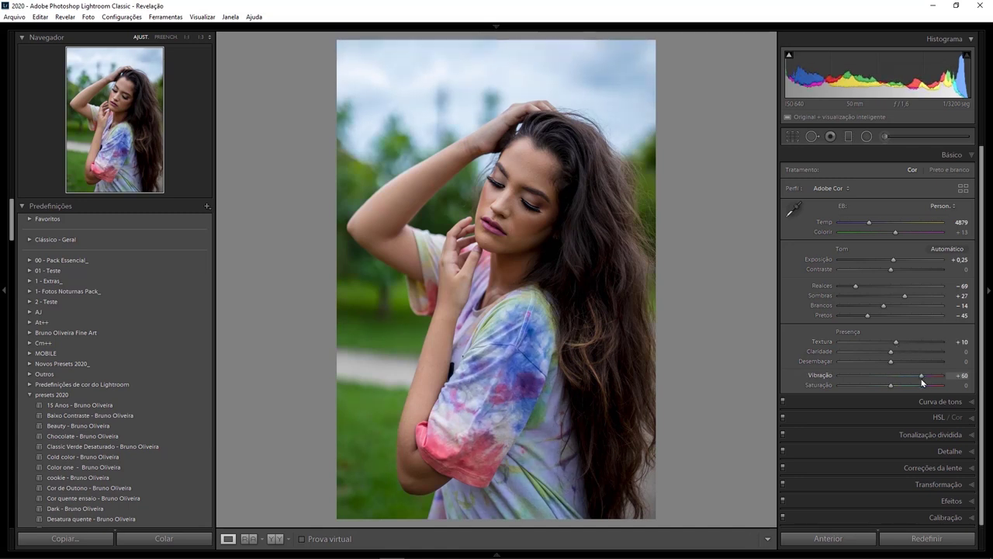
left_click_drag(923, 381, 926, 375)
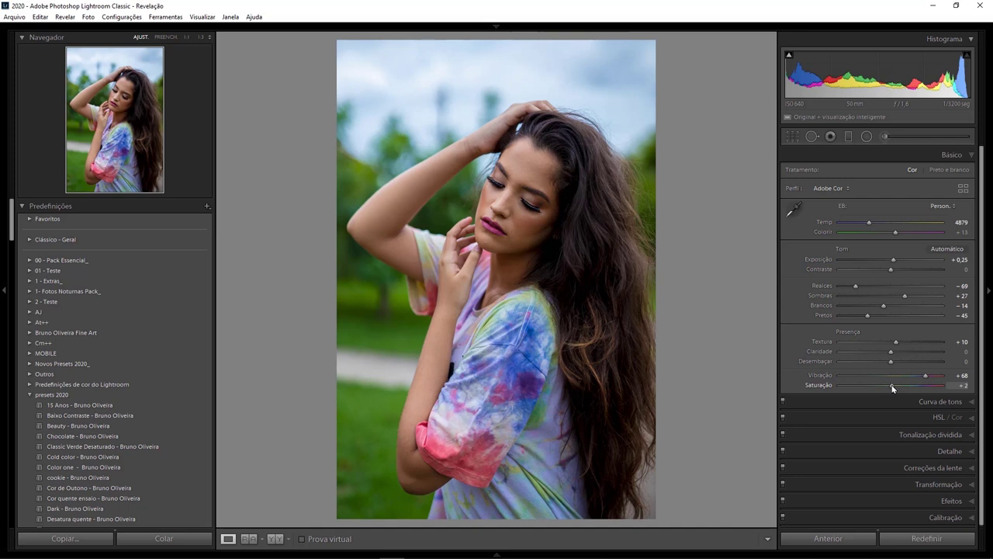
left_click_drag(894, 387, 896, 385)
Step: Lift the tone curve's black point, add a low point, and lower the white point slightly
left_click(972, 402)
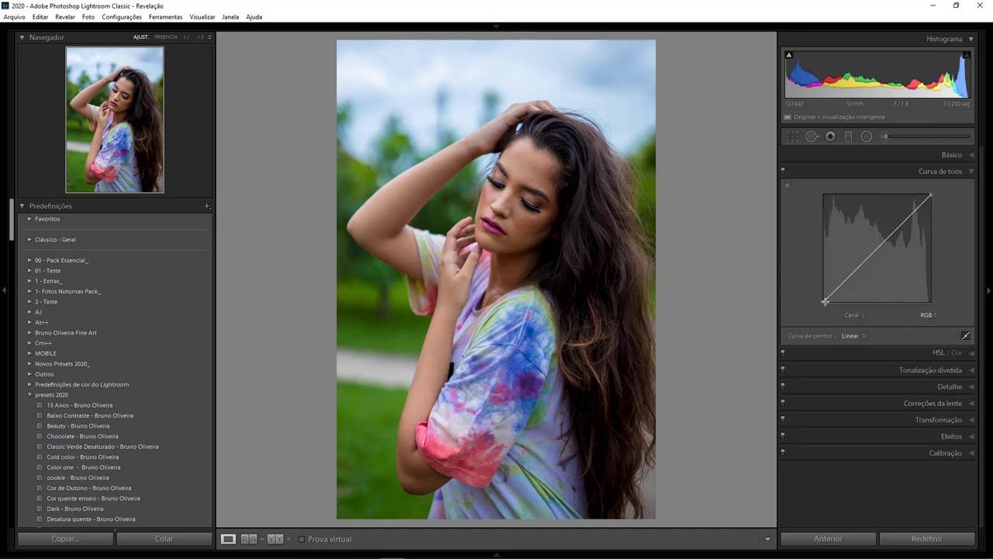
mouse_move(824, 302)
left_click_drag(823, 302, 824, 291)
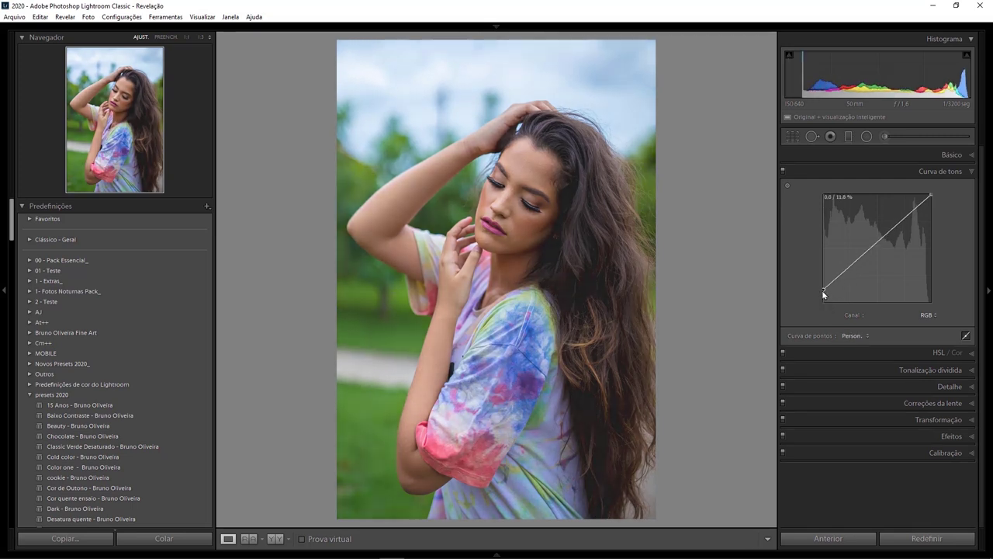
left_click_drag(840, 276, 839, 287)
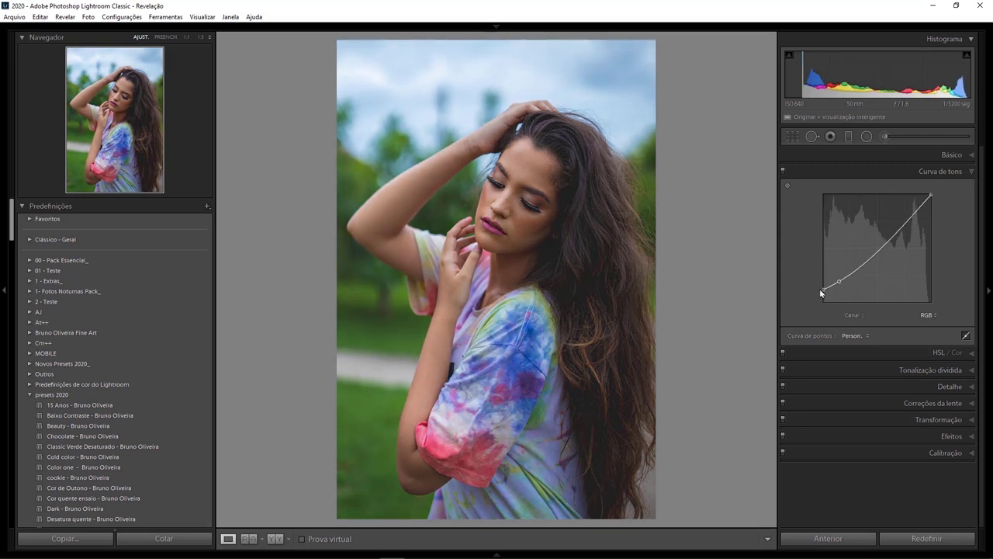
left_click_drag(824, 289, 825, 295)
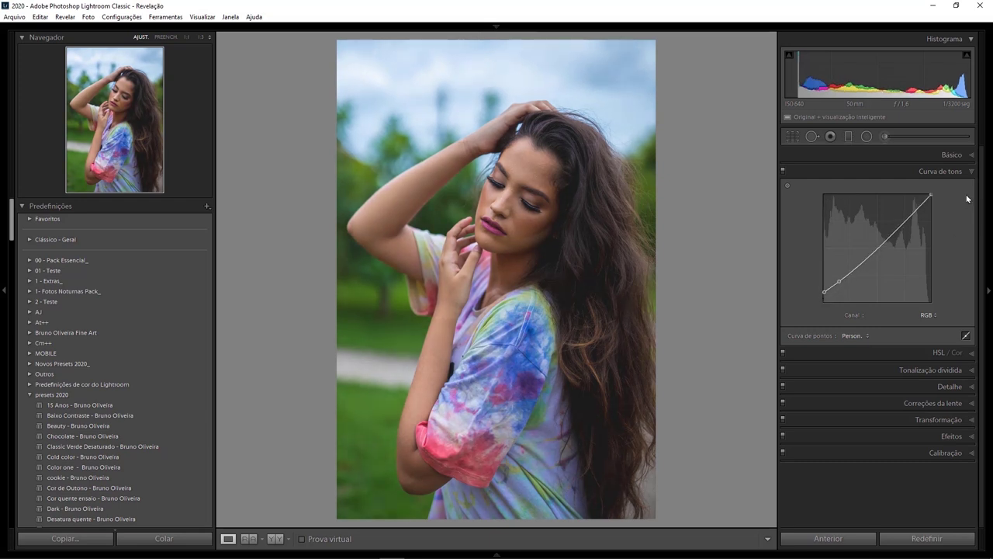
left_click_drag(931, 194, 932, 200)
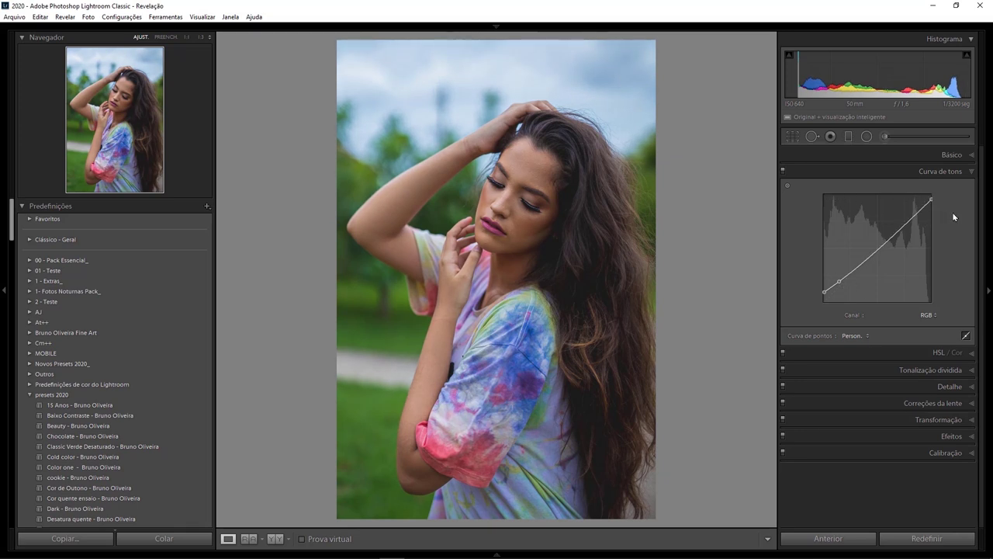
left_click(972, 355)
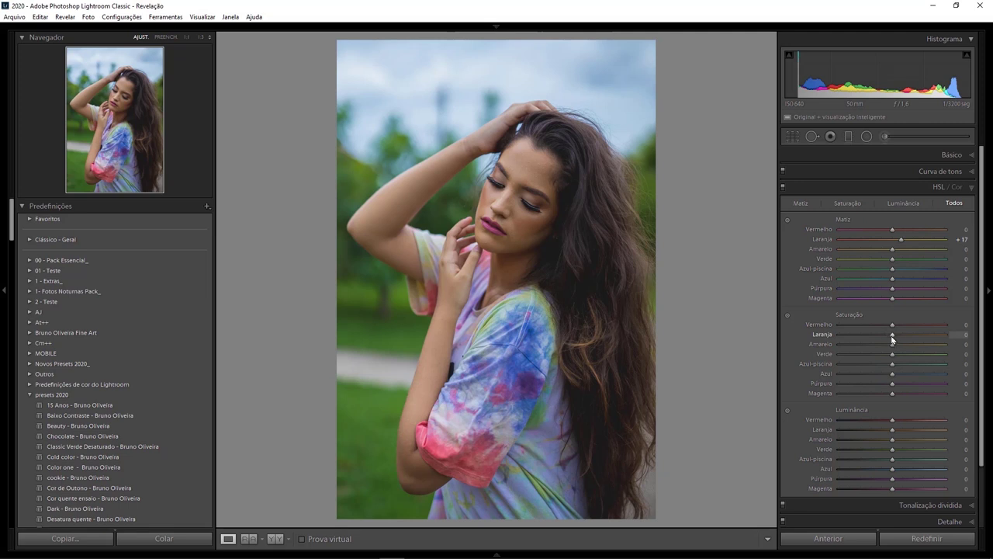
Step: In HSL, lower Orange saturation and brighten Red luminance to +28
left_click_drag(889, 341, 885, 341)
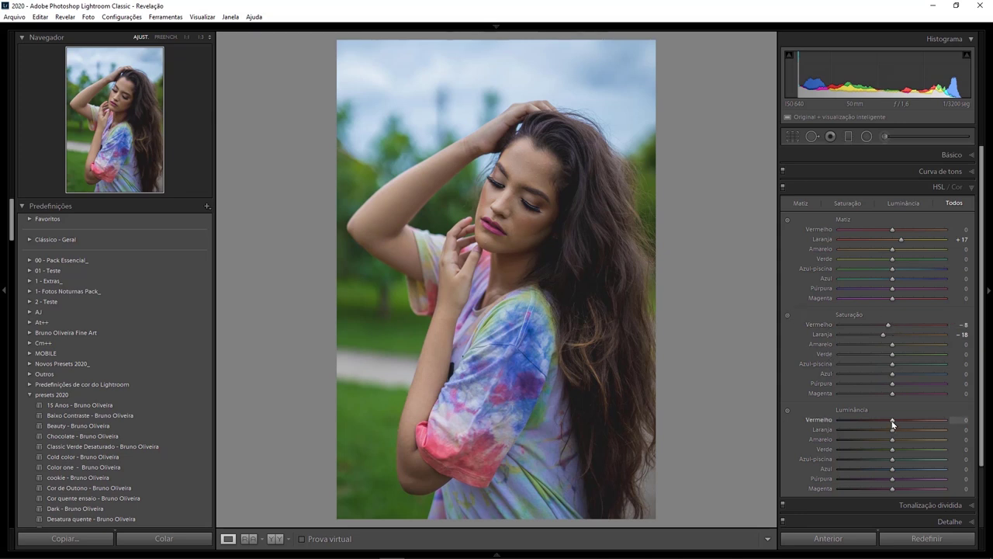
left_click_drag(895, 422, 931, 444)
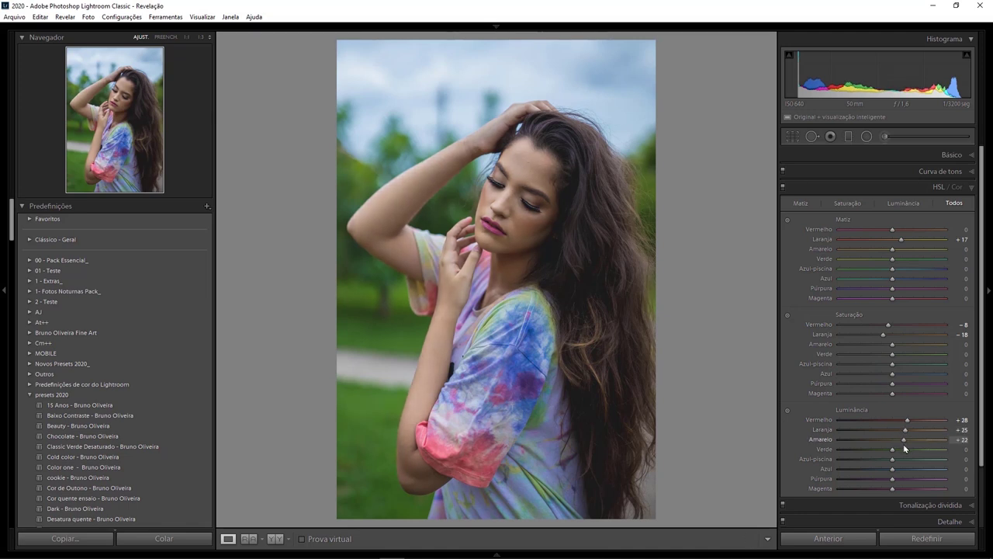
left_click(970, 188)
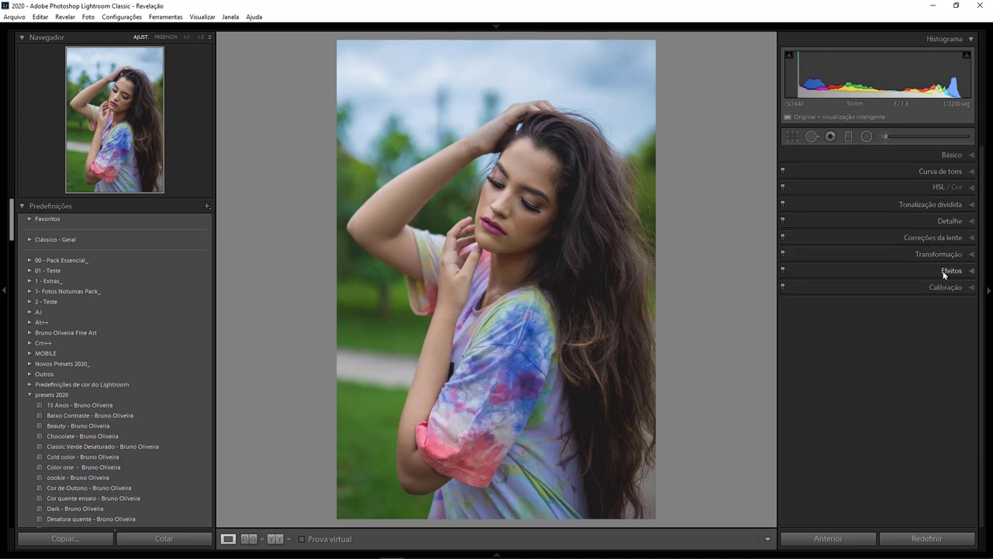
Step: Shift the Calibration blue primary toward cyan, then set HSL Red hue +11 and Red saturation −21
left_click(971, 288)
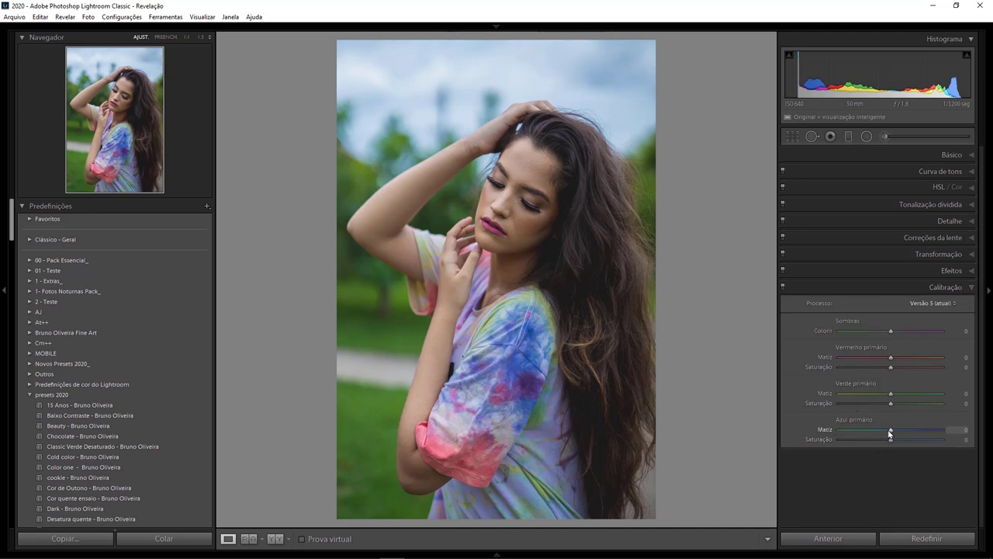
left_click_drag(891, 429, 867, 439)
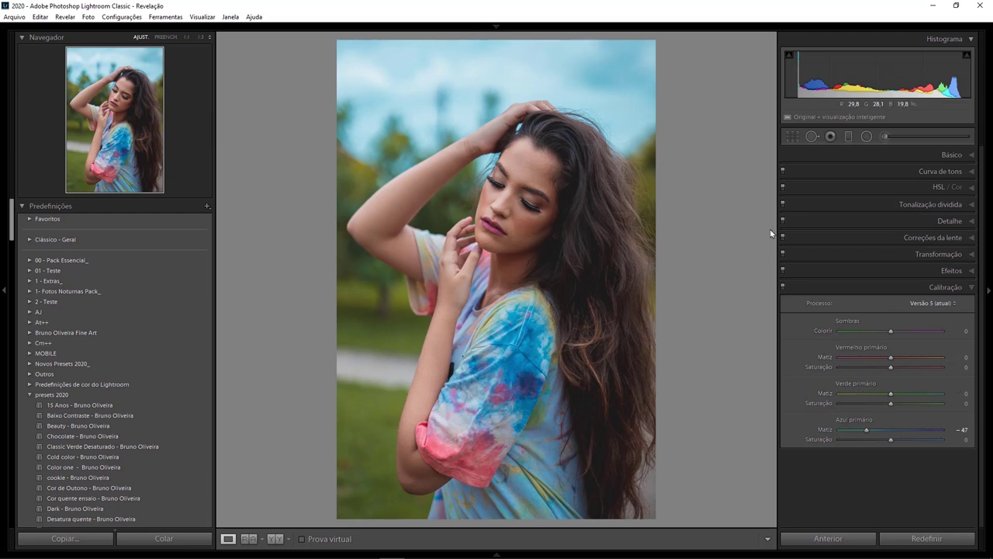
left_click(973, 187)
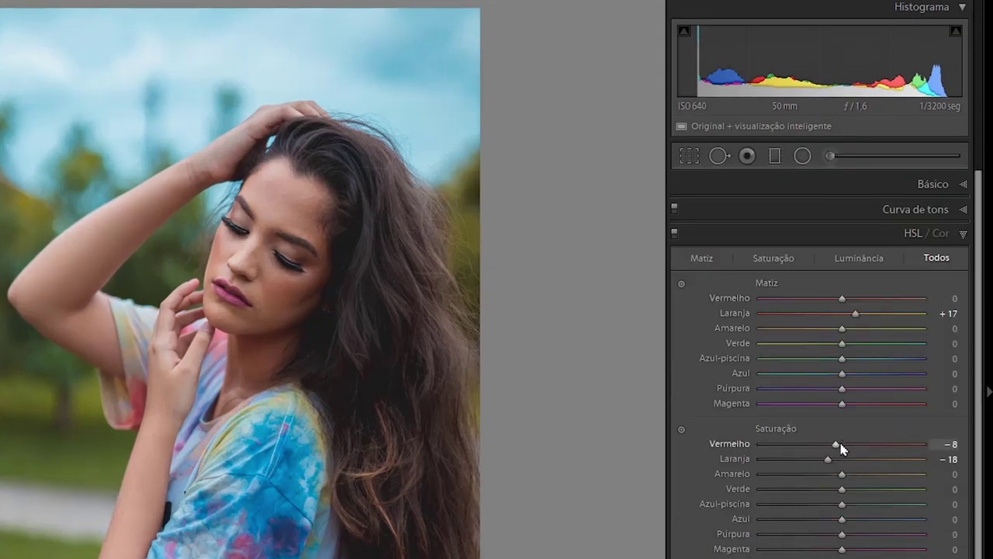
left_click_drag(836, 443, 825, 444)
left_click_drag(842, 299, 852, 299)
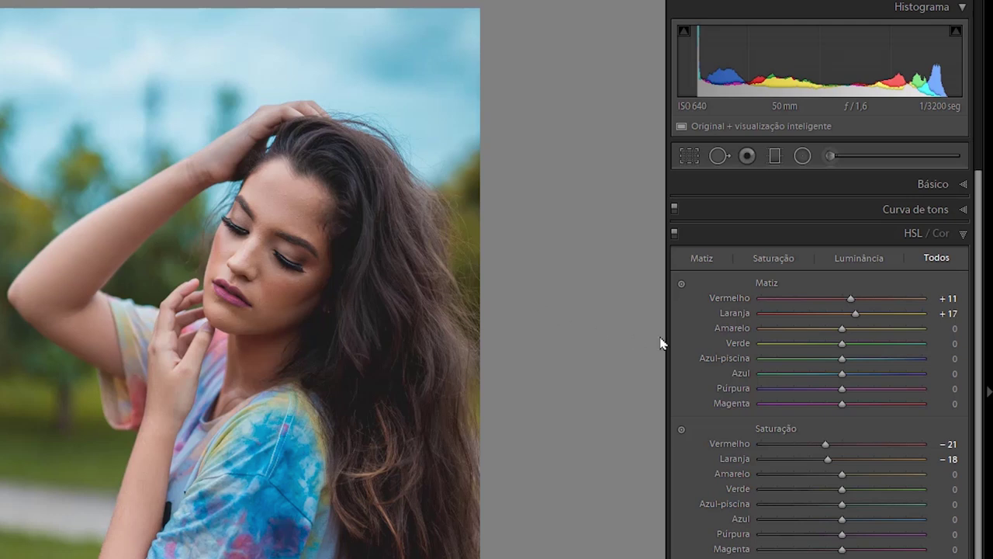
left_click(962, 234)
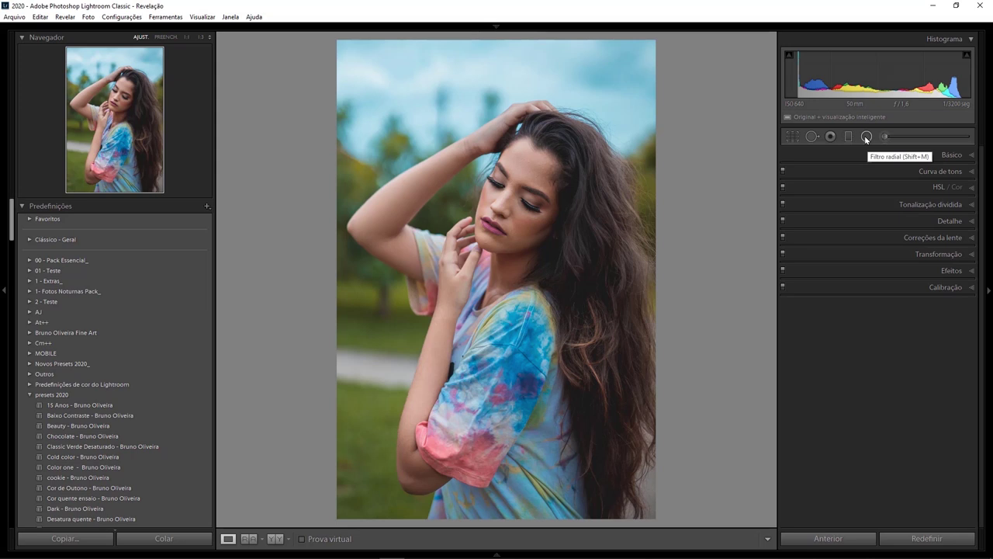
Step: Add a large radial filter around the woman that darkens the outside at −0.45 exposure
left_click(866, 136)
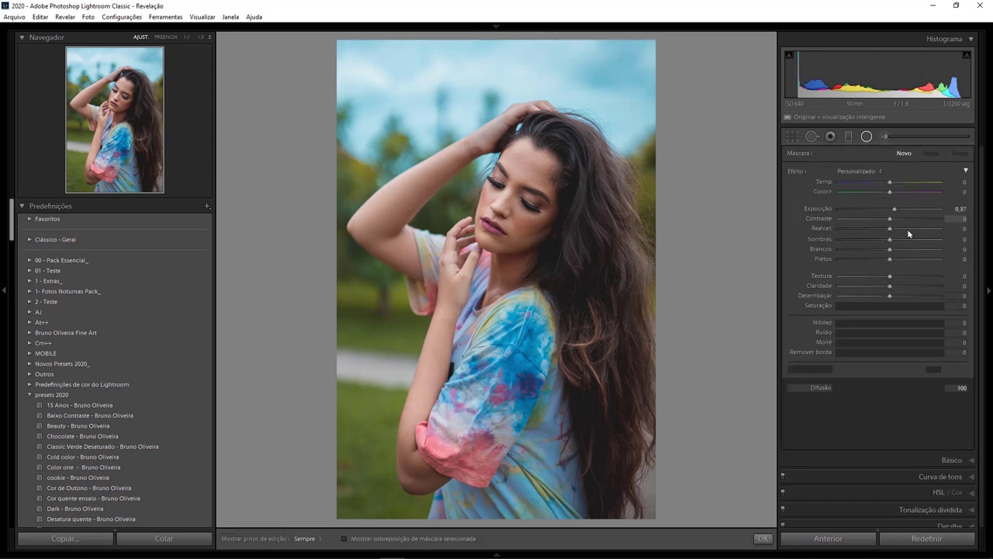
key("alt")
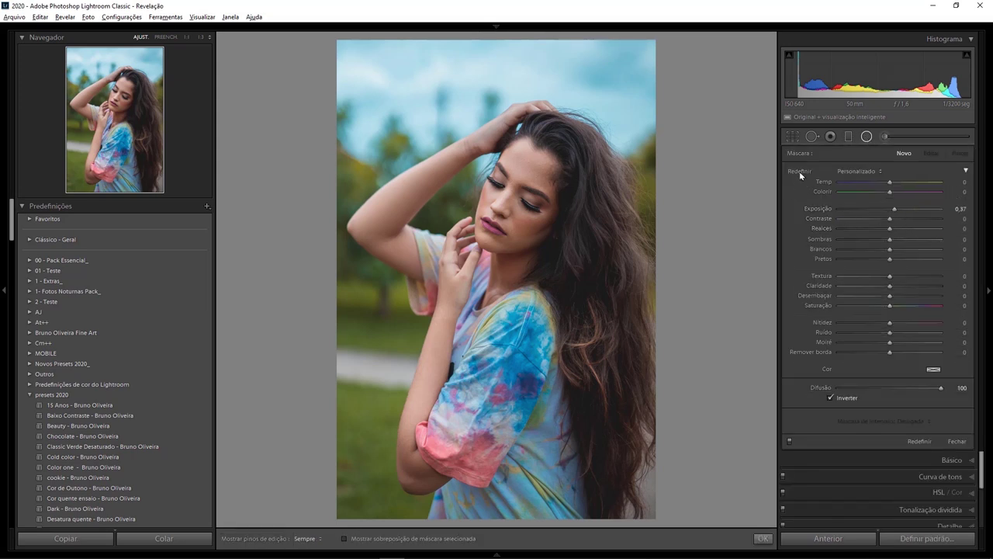
left_click_drag(893, 210, 881, 211)
left_click_drag(880, 210, 882, 211)
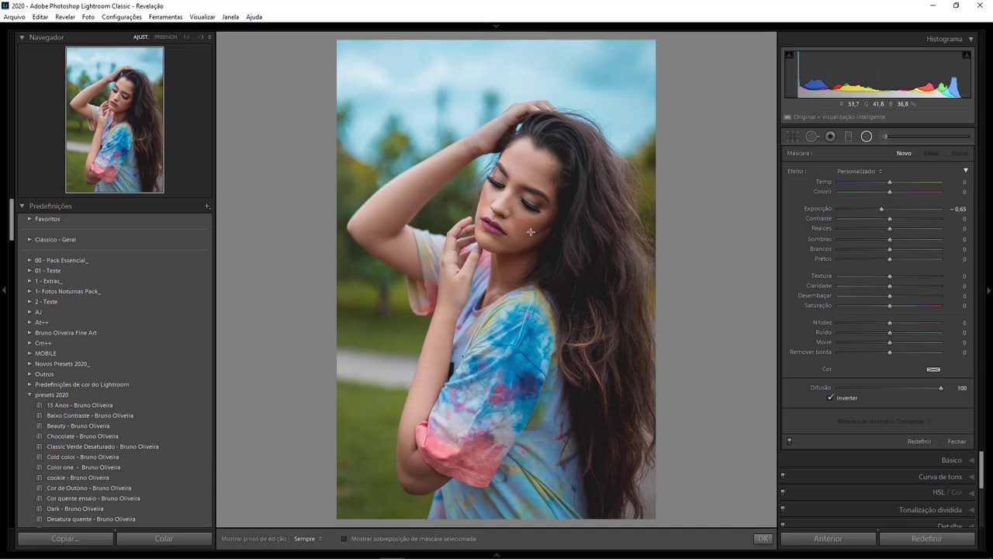
left_click_drag(454, 140, 685, 354)
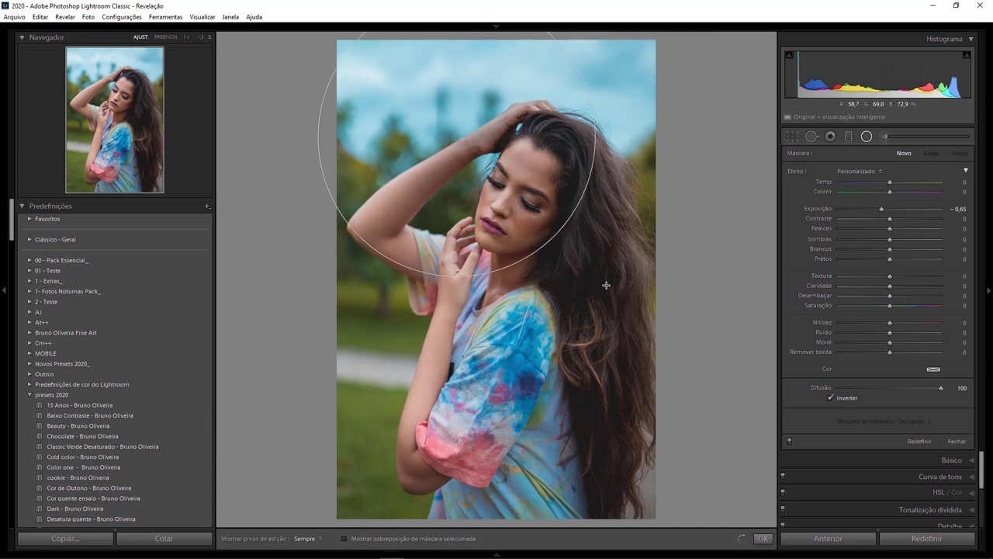
left_click_drag(460, 129, 511, 222)
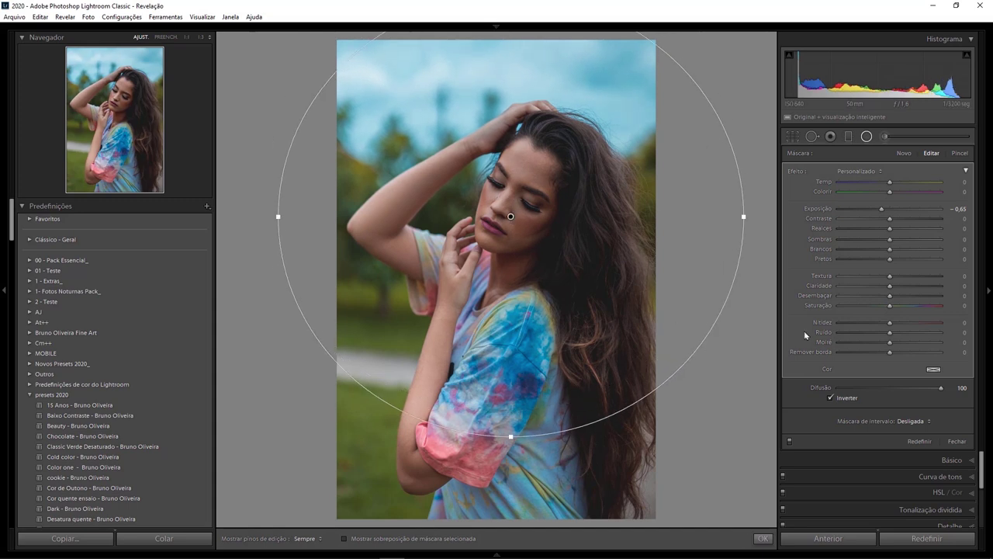
left_click(841, 401)
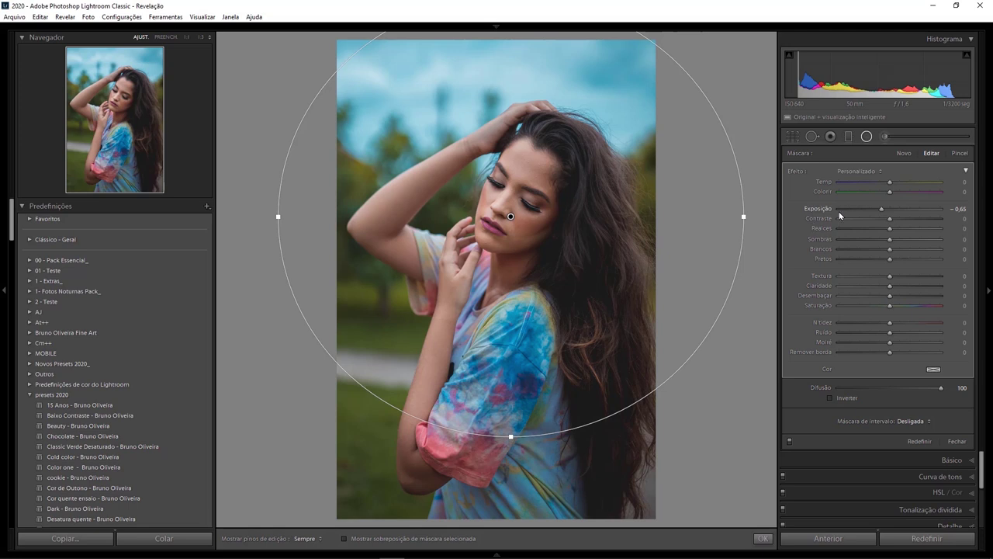
left_click_drag(883, 214, 885, 214)
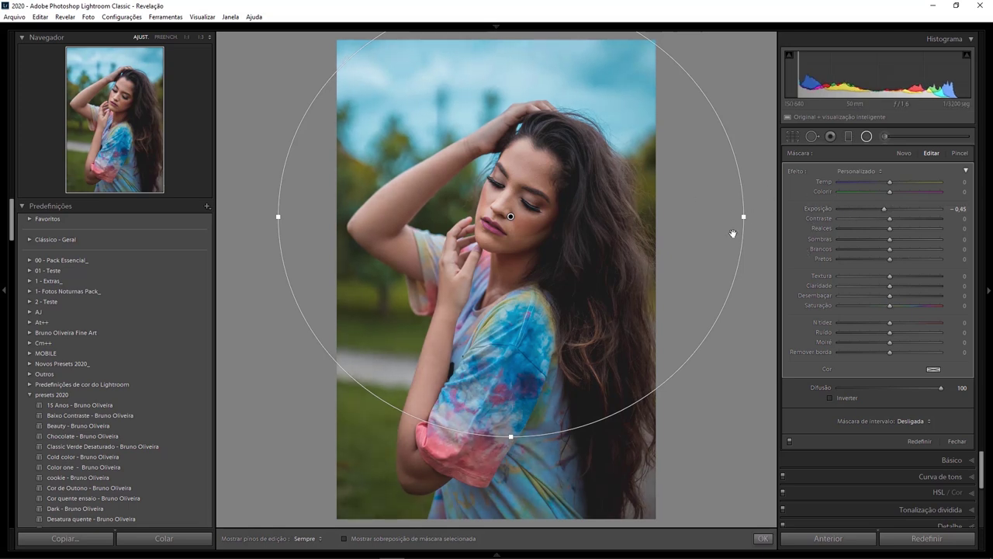
left_click_drag(512, 219, 512, 227)
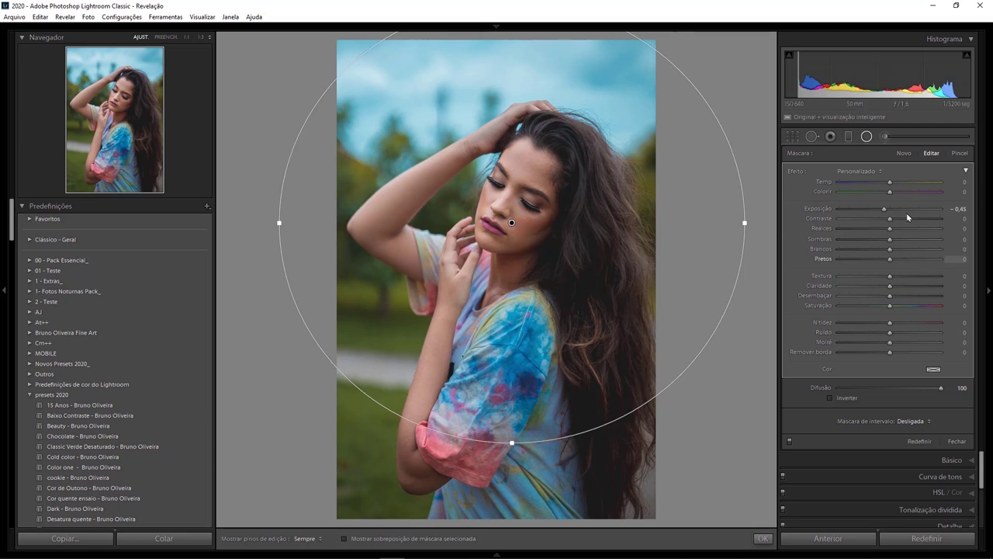
left_click(904, 154)
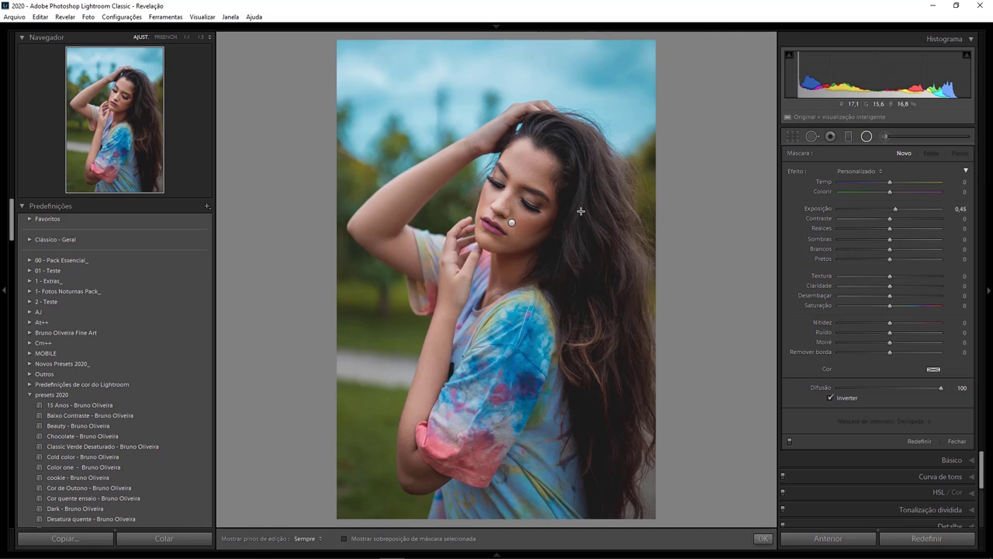
Step: Draw a smaller radial oval over the face that brightens it at +0.45 exposure
left_click_drag(500, 193, 636, 326)
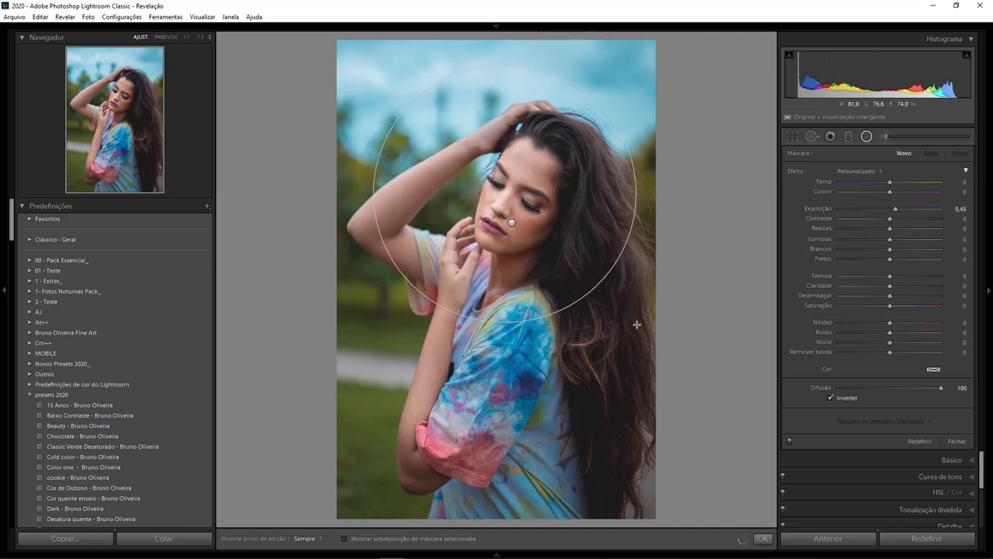
left_click_drag(505, 192, 505, 212)
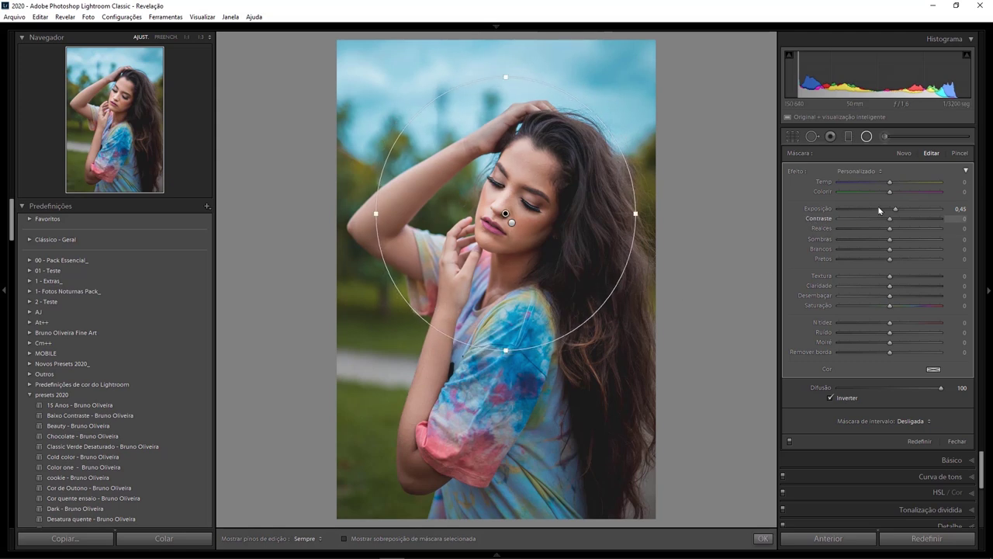
left_click(867, 137)
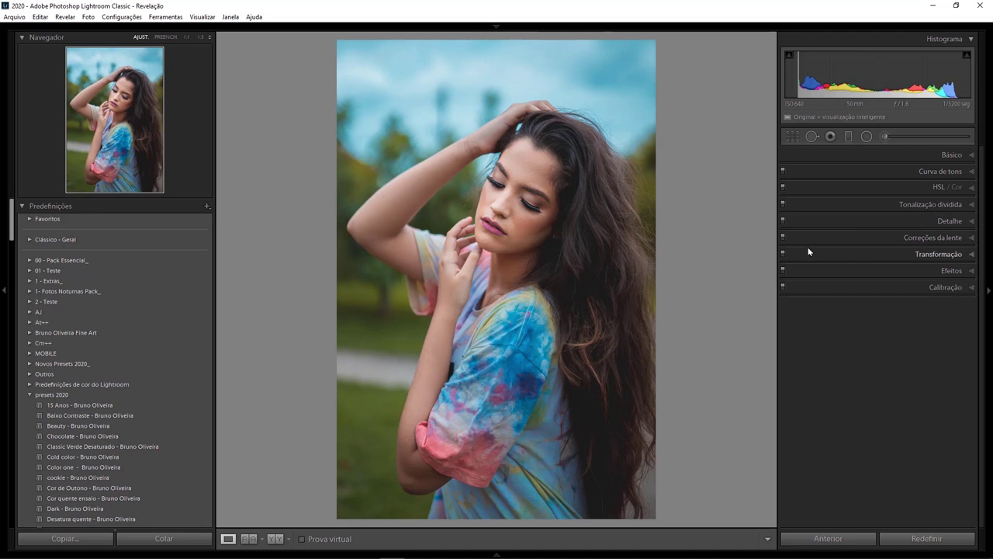
Step: Brush a mask over the long hair with Exposure −0.25 and Contrast 100, checking the overlay
left_click(884, 137)
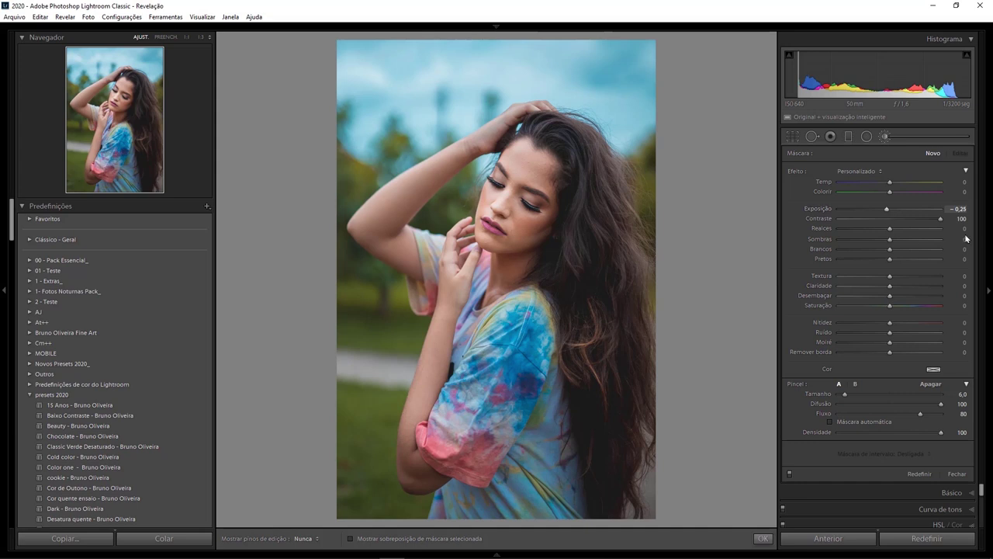
scroll(613, 203, "up", 4)
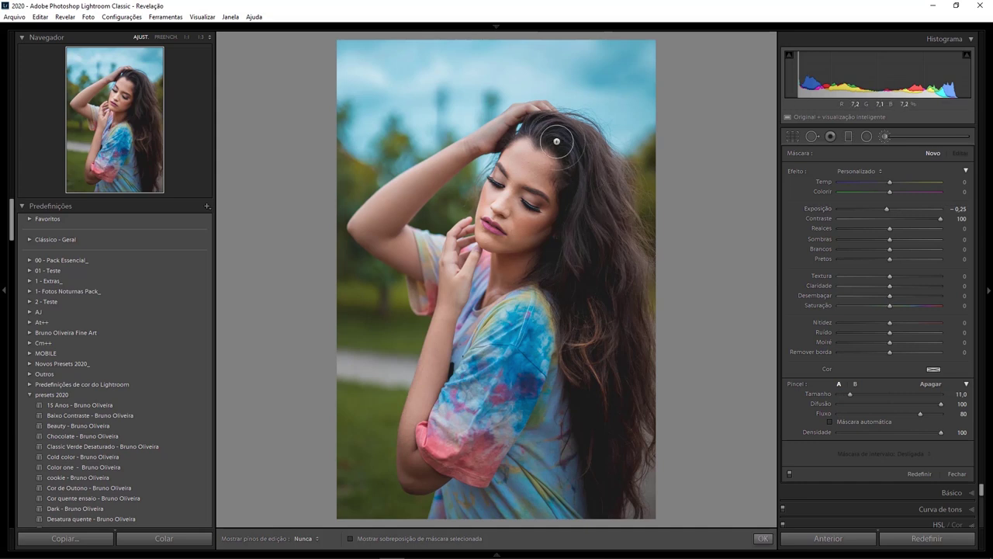
scroll(597, 215, "down", 2)
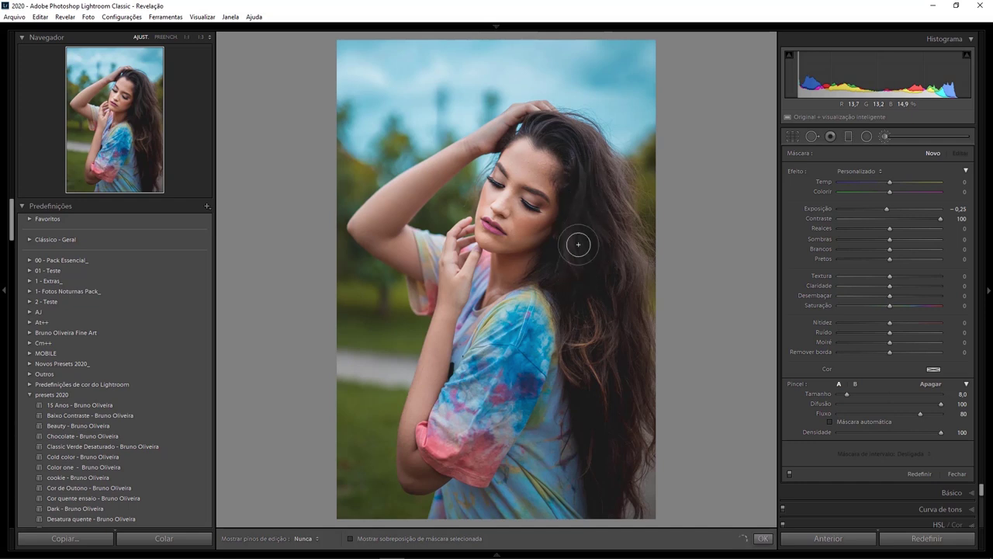
mouse_move(597, 179)
left_mouse_down()
mouse_move(545, 133)
mouse_move(582, 166)
mouse_move(593, 222)
left_mouse_up()
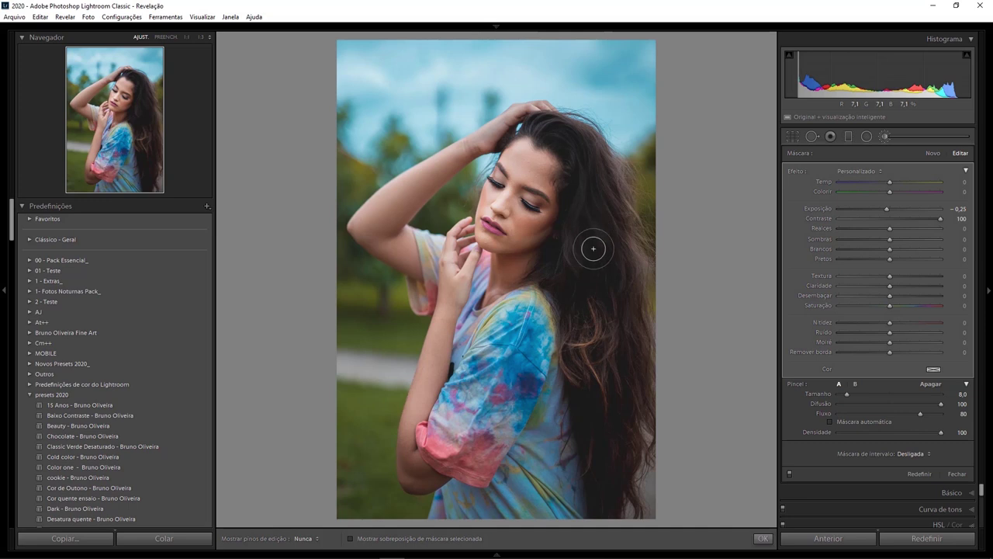
key("o")
scroll(598, 178, "up", 3)
mouse_move(598, 178)
left_mouse_down()
mouse_move(594, 354)
mouse_move(578, 277)
mouse_move(566, 271)
mouse_move(612, 471)
mouse_move(619, 240)
left_mouse_up()
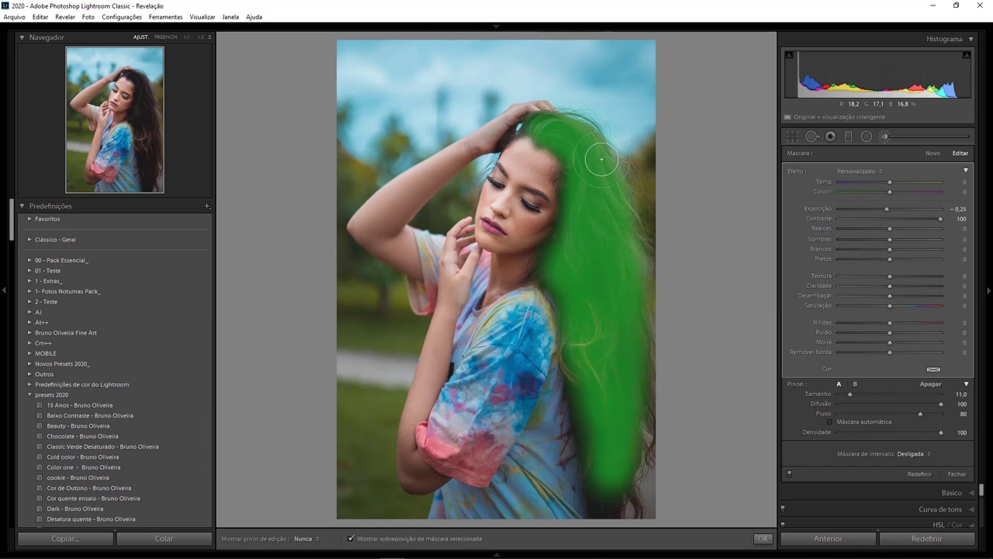
scroll(570, 144, "down", 4)
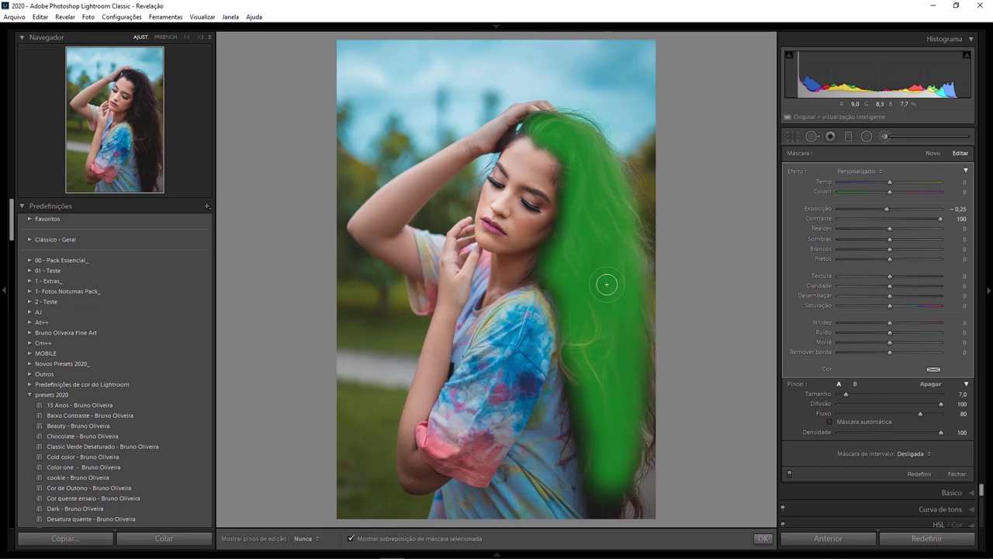
key("o")
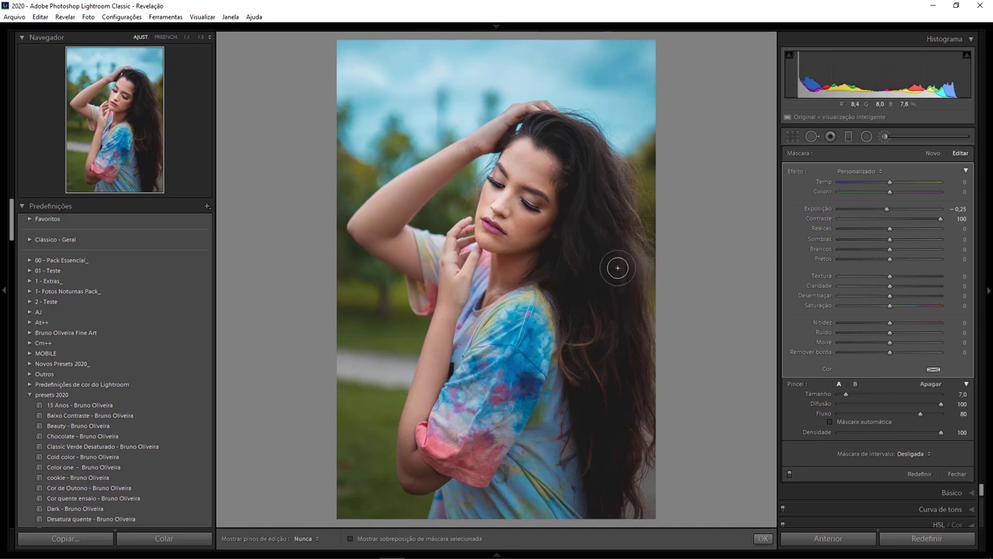
Step: Start a new brush mask and zoom in close on the eye
left_click(935, 155)
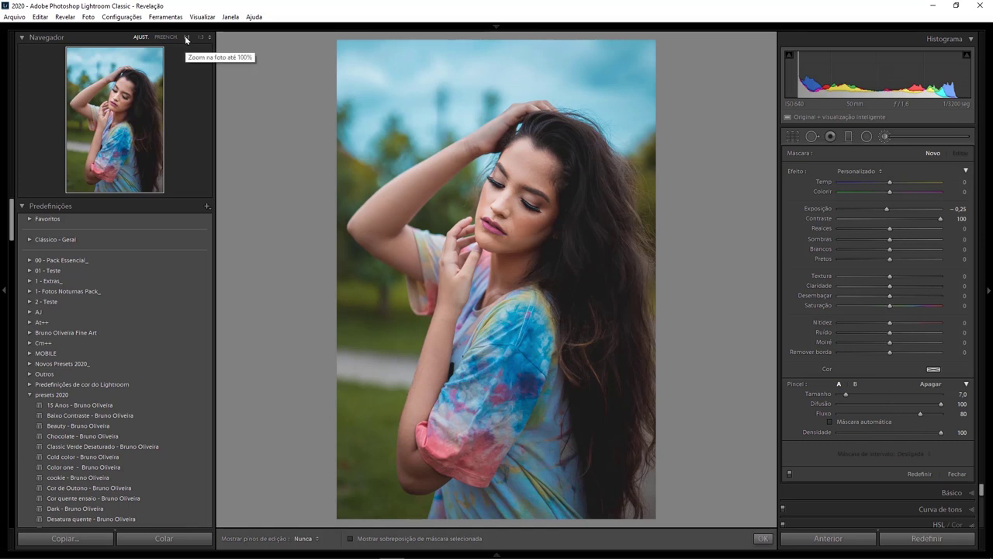
left_click(186, 37)
left_click_drag(647, 222, 600, 295)
scroll(581, 221, "down", 3)
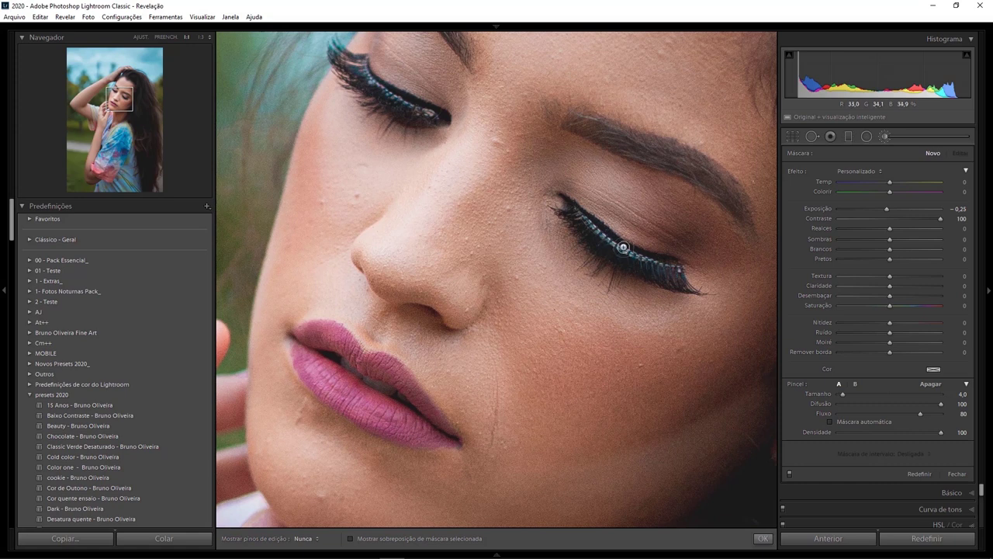
left_click_drag(589, 233, 580, 249)
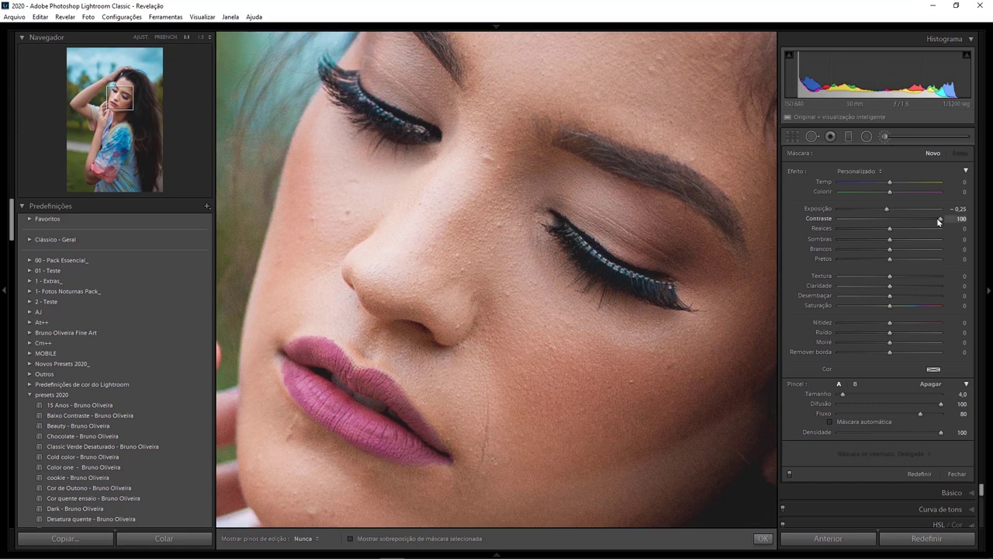
Step: Paint Exposure −2.69 along both eyes' shiny lash highlights, adjusting brush size as needed
left_click_drag(887, 210, 860, 211)
key("bracketright")
left_click_drag(587, 256, 659, 286)
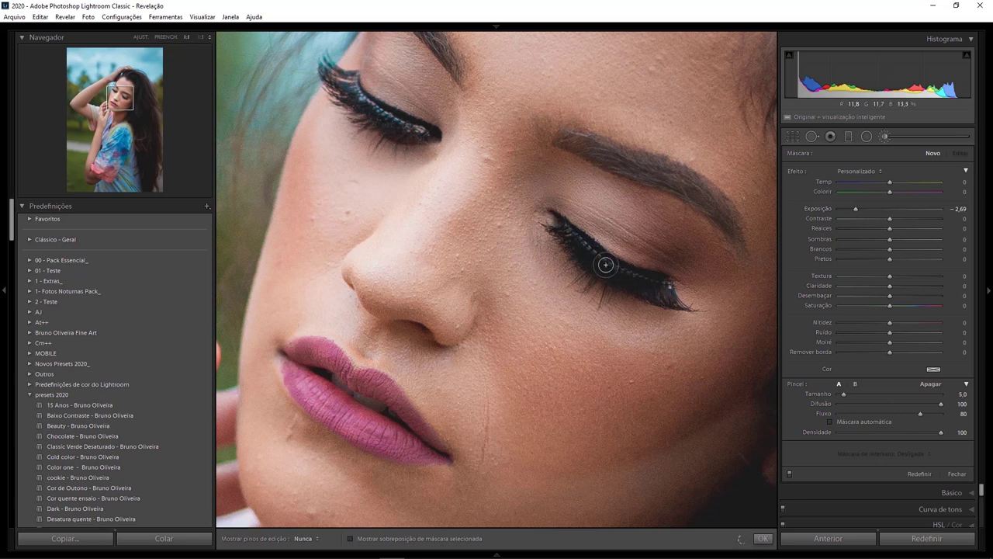
left_click_drag(565, 232, 671, 287)
left_click_drag(415, 251, 426, 326)
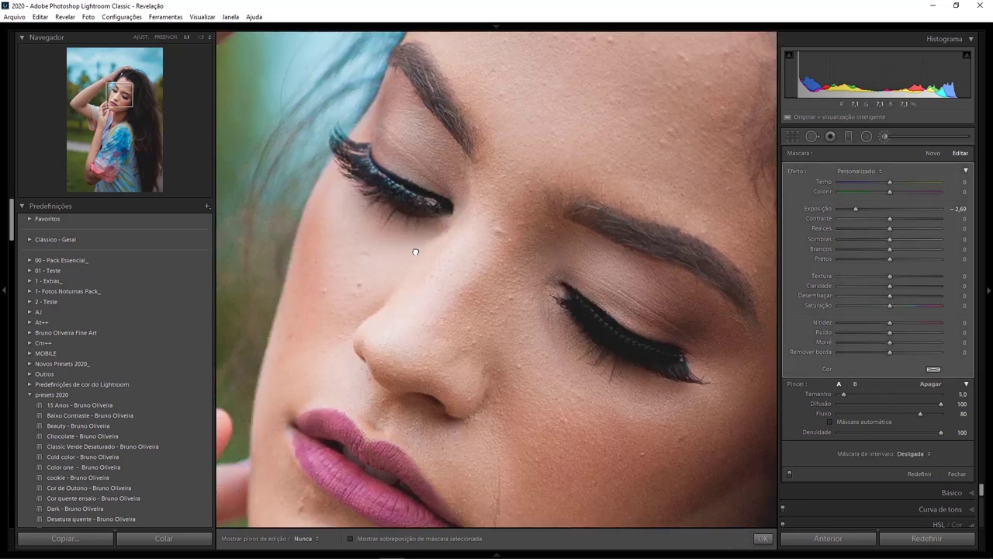
key("bracketleft")
key("bracketleft")
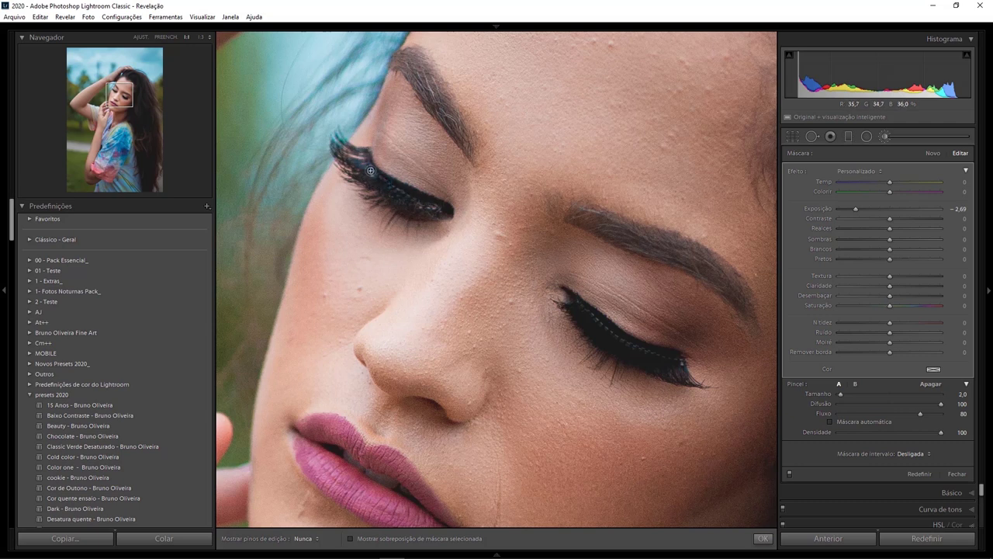
key("bracketright")
key("bracketright")
key("bracketright")
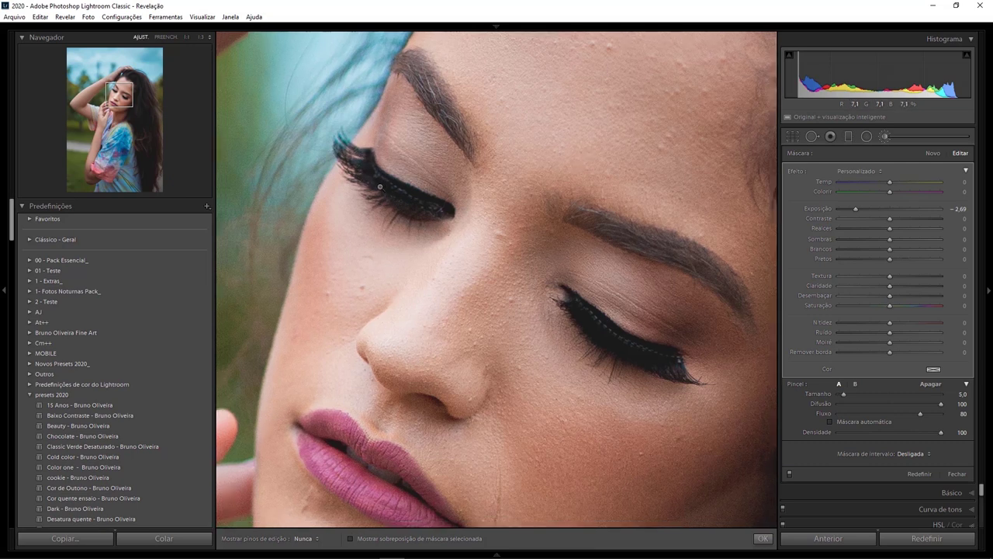
left_click(384, 196)
left_click(600, 246)
left_click_drag(518, 181, 508, 236)
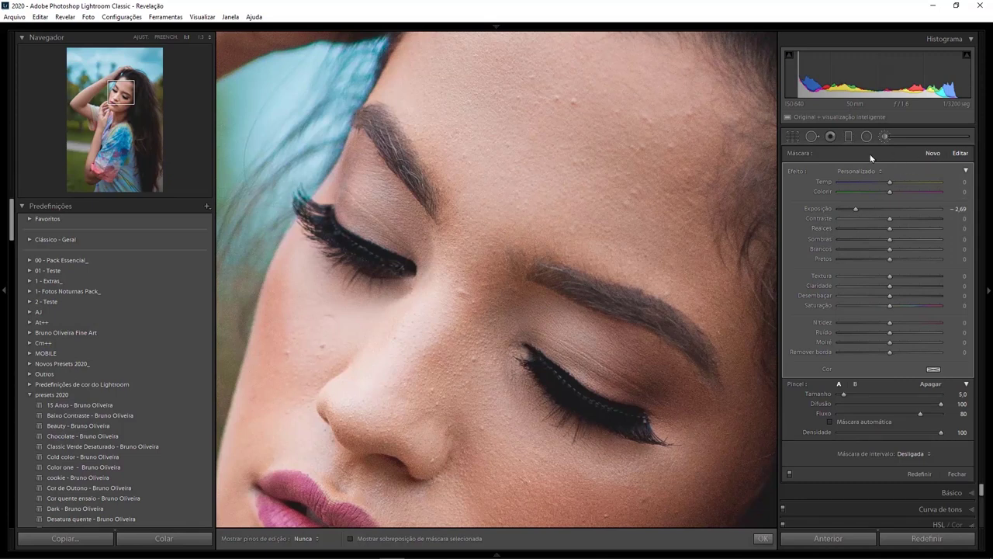
Step: Brush a brightening mask over the forehead, nose and under-eyes at +0.37 exposure
key("z")
double_click(890, 209)
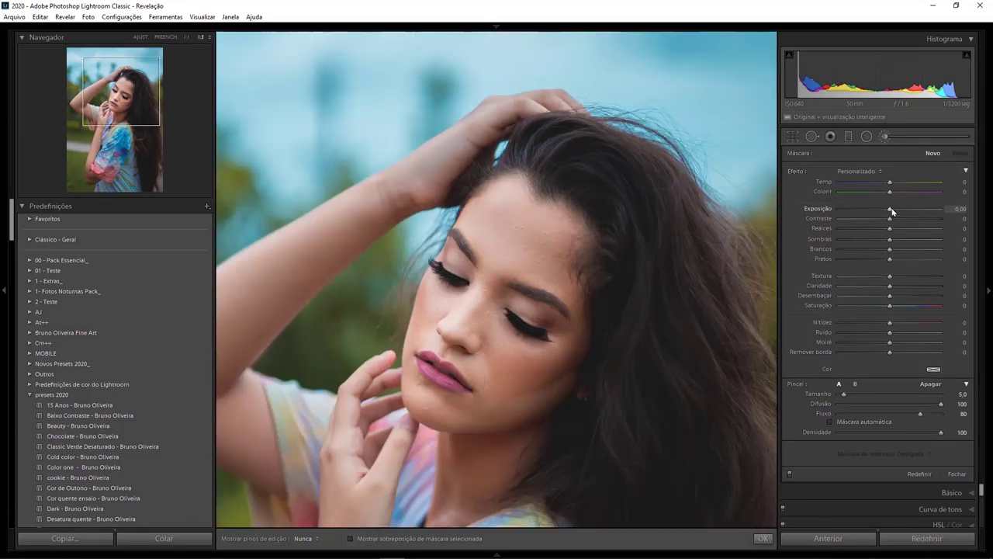
left_click_drag(892, 207, 894, 210)
left_click(532, 258)
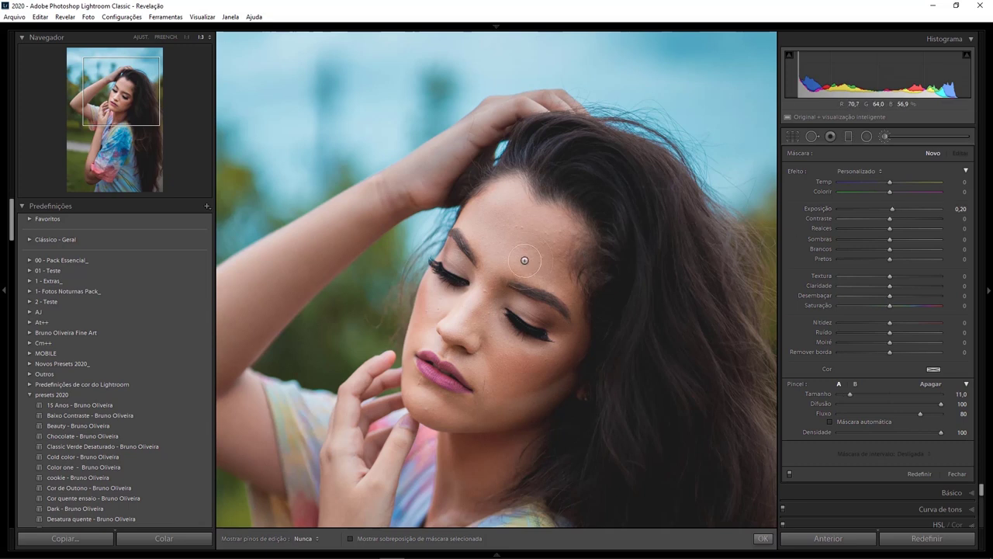
key("ctrl+z")
key("ctrl+z")
scroll(512, 238, "up", 1)
scroll(505, 214, "down", 1)
left_click_drag(504, 214, 519, 206)
scroll(472, 308, "down", 1)
scroll(489, 332, "down", 7)
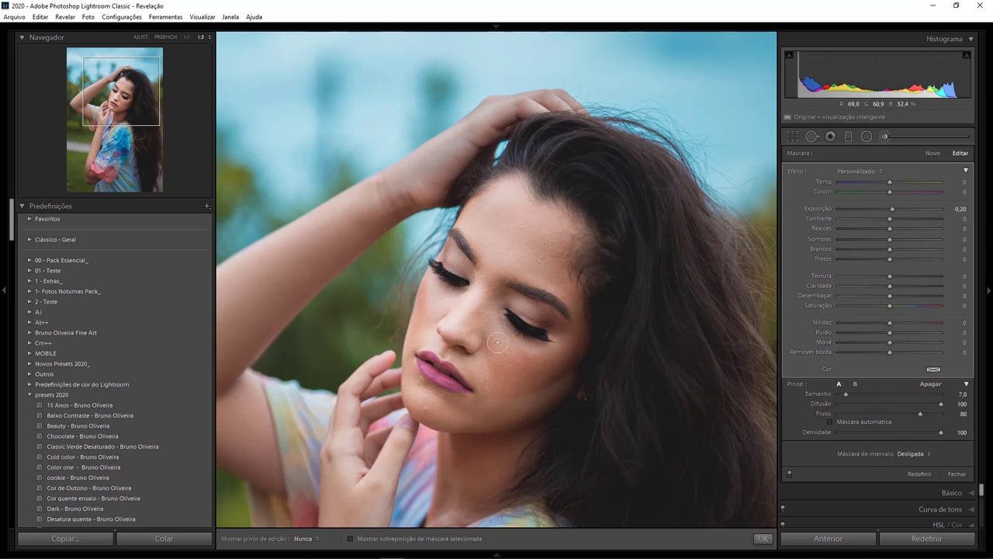
scroll(436, 412, "up", 3)
left_click_drag(429, 401, 706, 321)
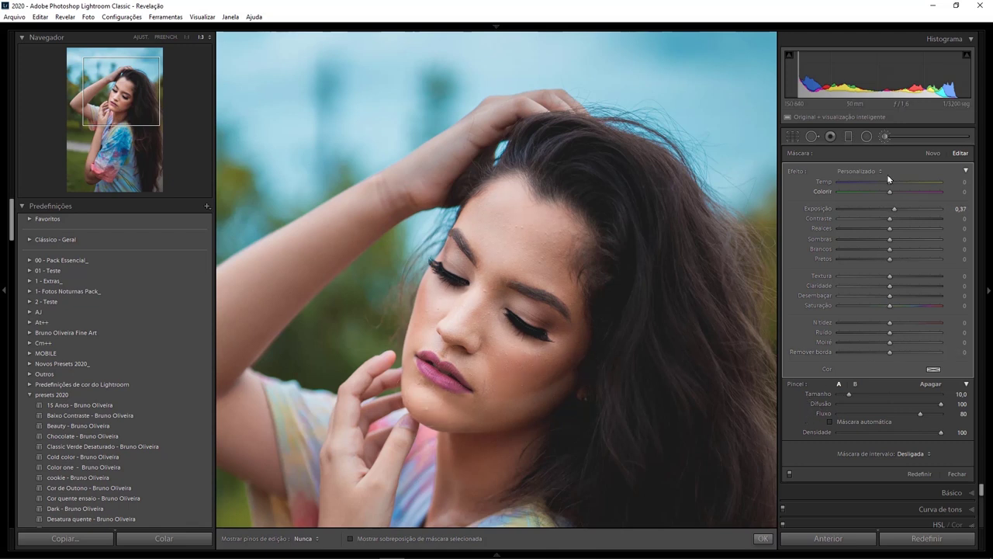
Step: Brush a Texture −65, Sharpness 64 mask over the forehead, nose, cheek and jaw
left_click(934, 153)
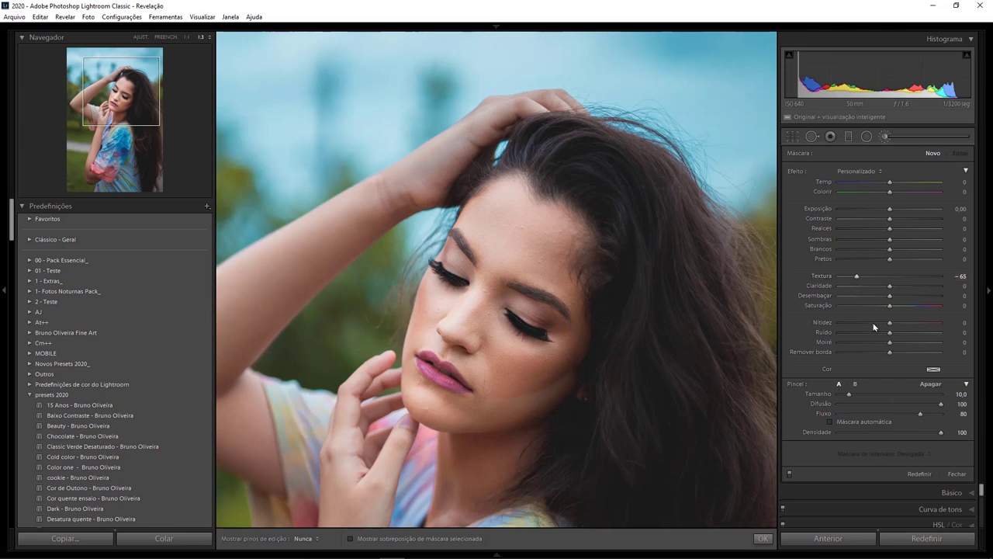
left_click_drag(918, 328, 922, 323)
scroll(516, 318, "down", 3)
key("o")
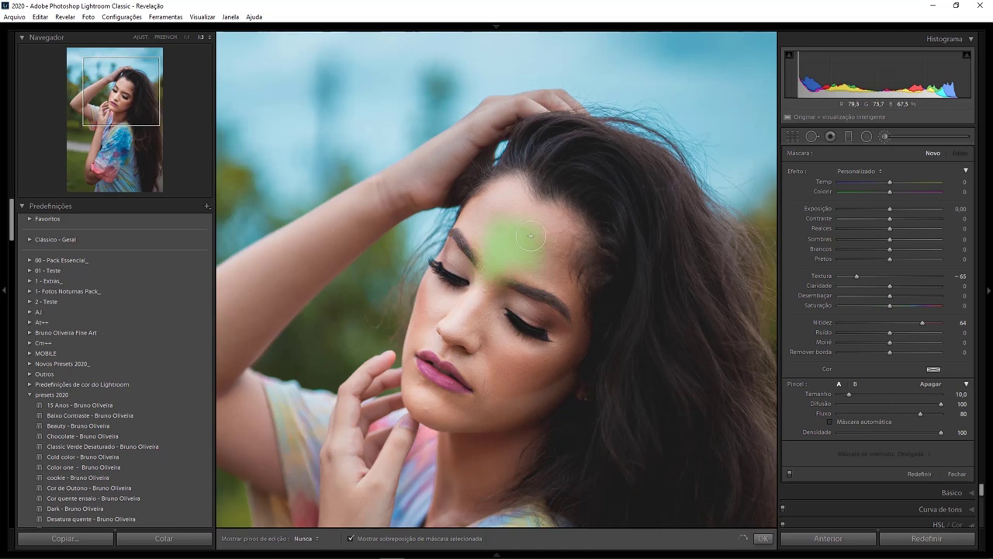
left_click_drag(487, 222, 495, 211)
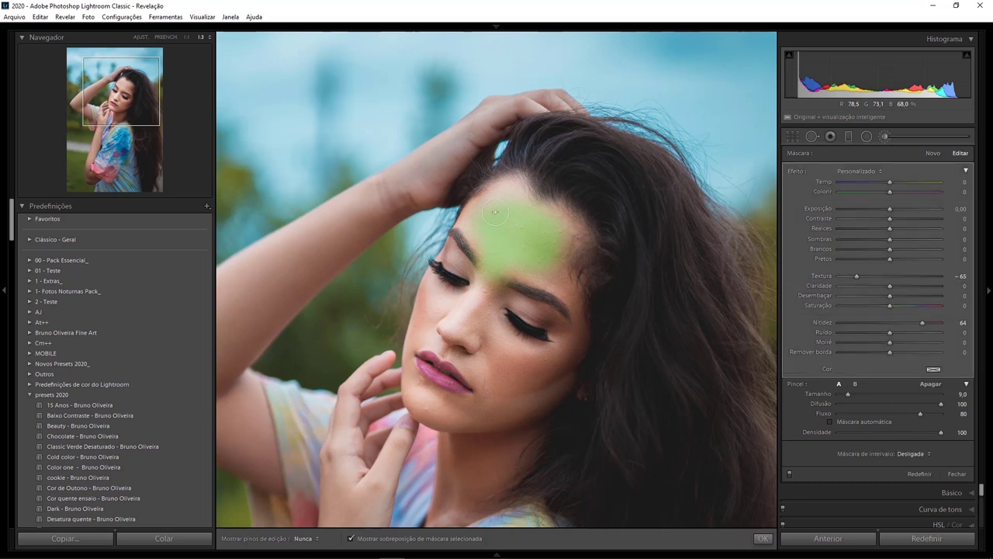
mouse_move(472, 314)
left_mouse_down()
mouse_move(510, 354)
mouse_move(514, 398)
mouse_move(546, 359)
mouse_move(416, 390)
left_mouse_up()
key("bracketleft")
key("bracketleft")
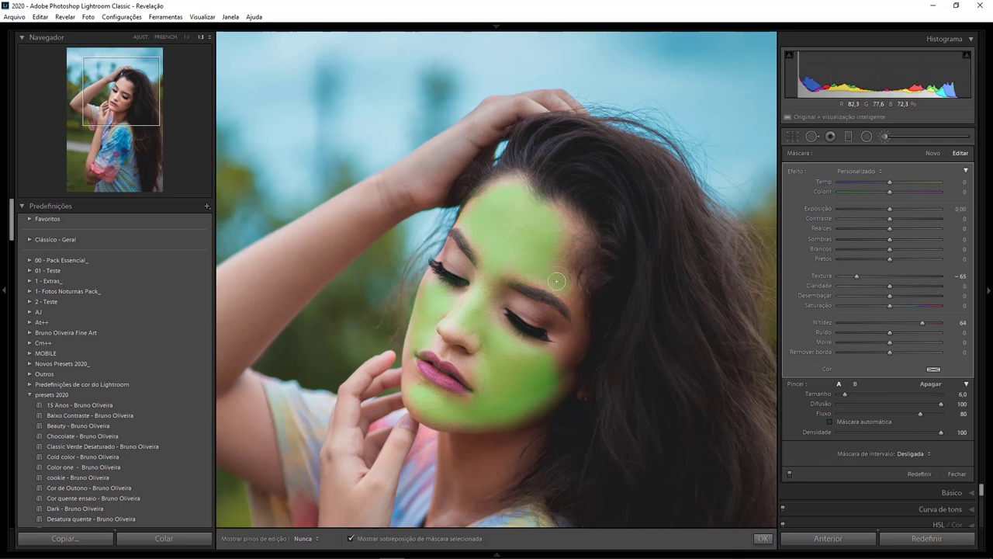
key("o")
key("z")
left_click_drag(571, 194, 560, 352)
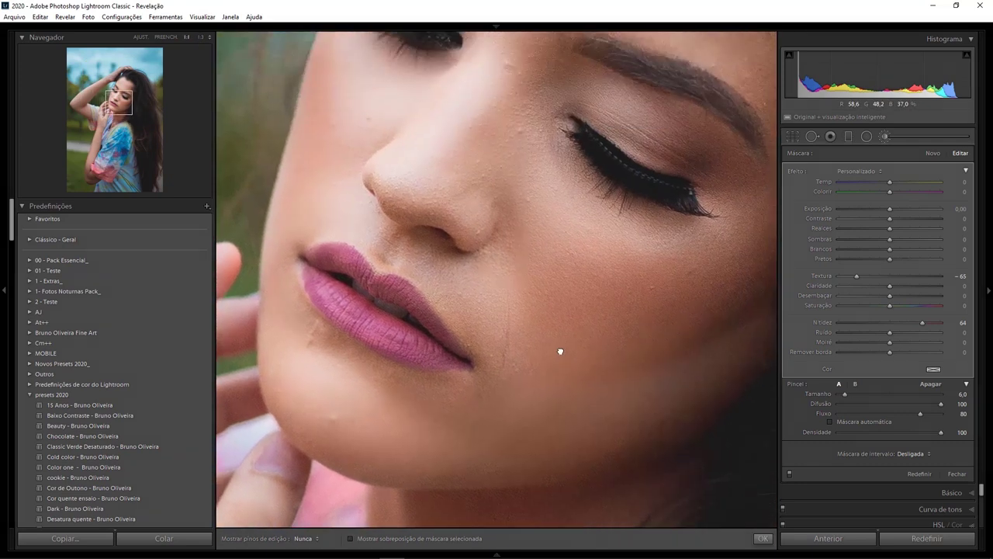
left_click(790, 475)
left_click(790, 475)
left_click(791, 475)
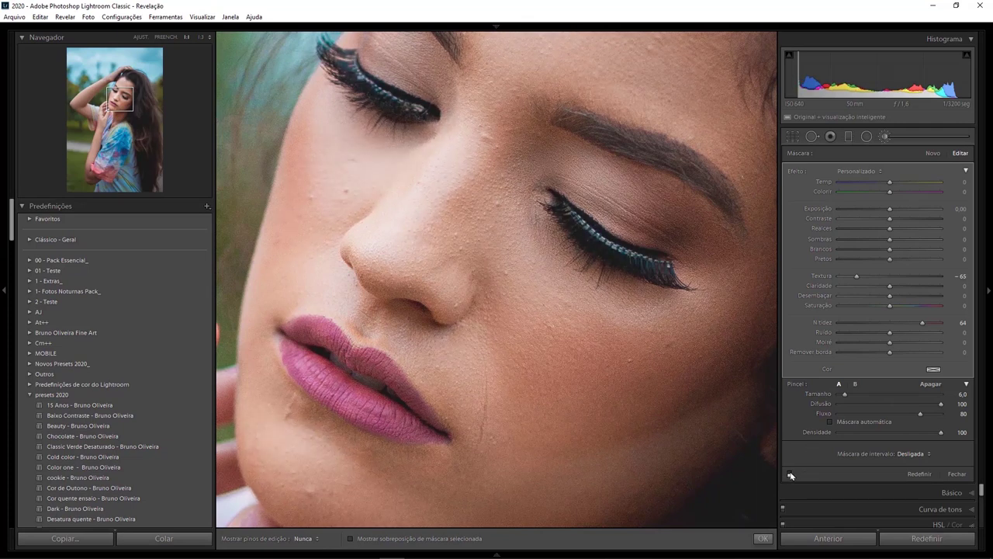
left_click(791, 474)
left_click(201, 37)
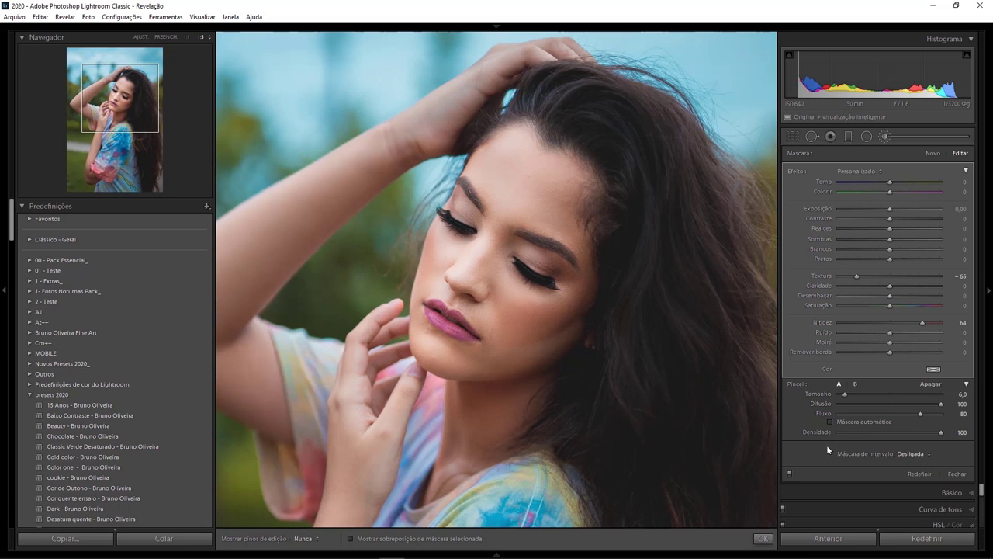
left_click(790, 474)
left_click(790, 475)
left_click(791, 475)
left_click(790, 475)
key("h")
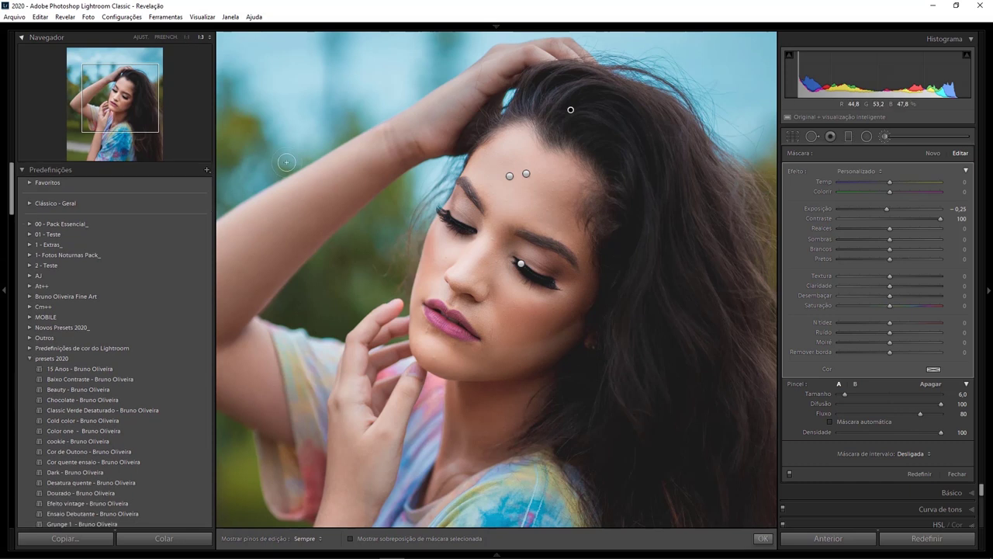
key("z")
key("h")
key("h")
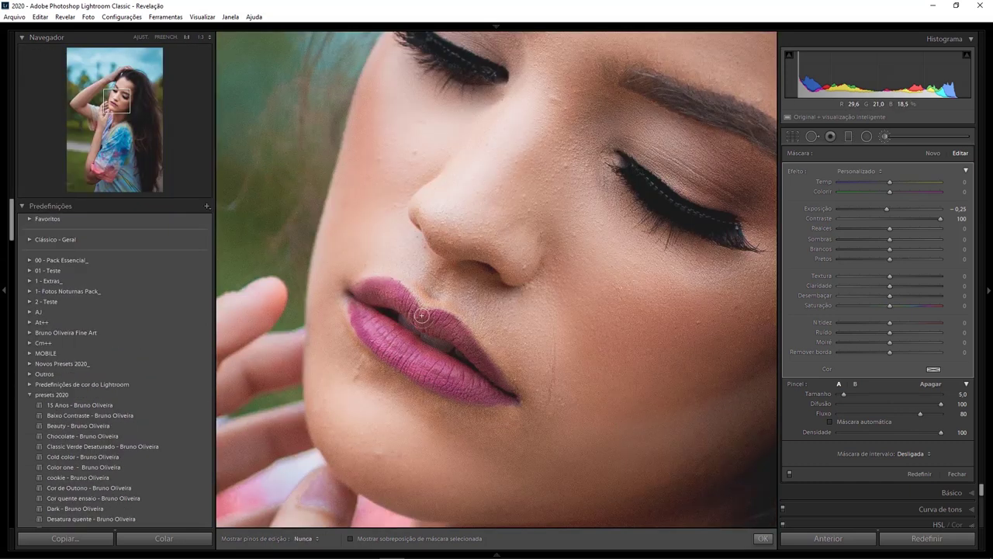
key("h")
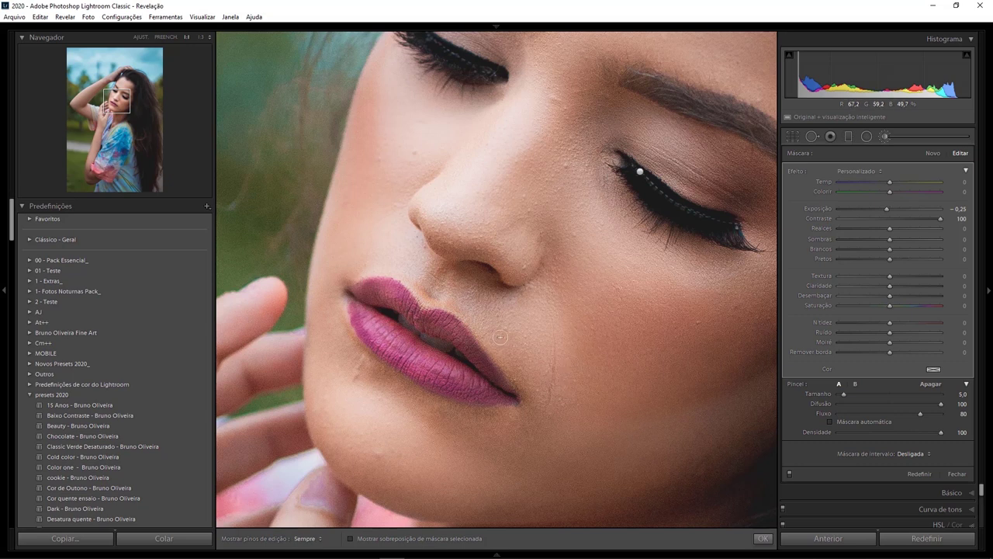
left_click(790, 474)
left_click(789, 474)
left_click(790, 474)
left_click(790, 474)
key("z")
key("h")
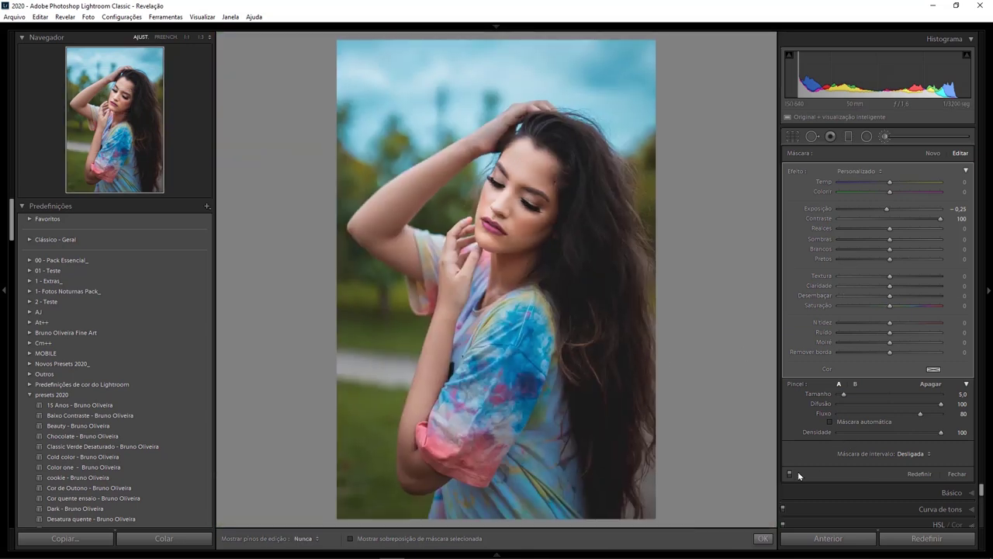
Step: Compare the hair brush effect on/off and against the original, then close the Adjustment Brush
left_click(790, 474)
left_click(790, 474)
left_click(789, 475)
left_click(790, 474)
left_click(789, 474)
left_click(790, 474)
left_click(790, 474)
left_click(790, 474)
key("backslash")
key("backslash")
key("backslash")
key("backslash")
key("backslash")
key("backslash")
left_click(885, 137)
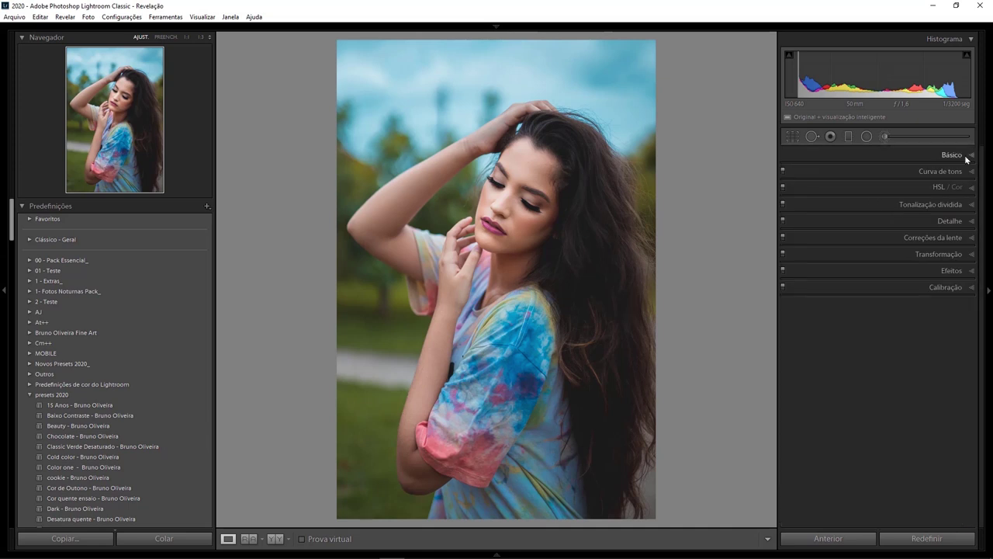
Step: In the Basic panel, raise Temp from 4929 to 5182 and compare before/after
left_click(967, 158)
left_click_drag(870, 225, 872, 226)
key("backslash")
key("backslash")
key("backslash")
key("backslash")
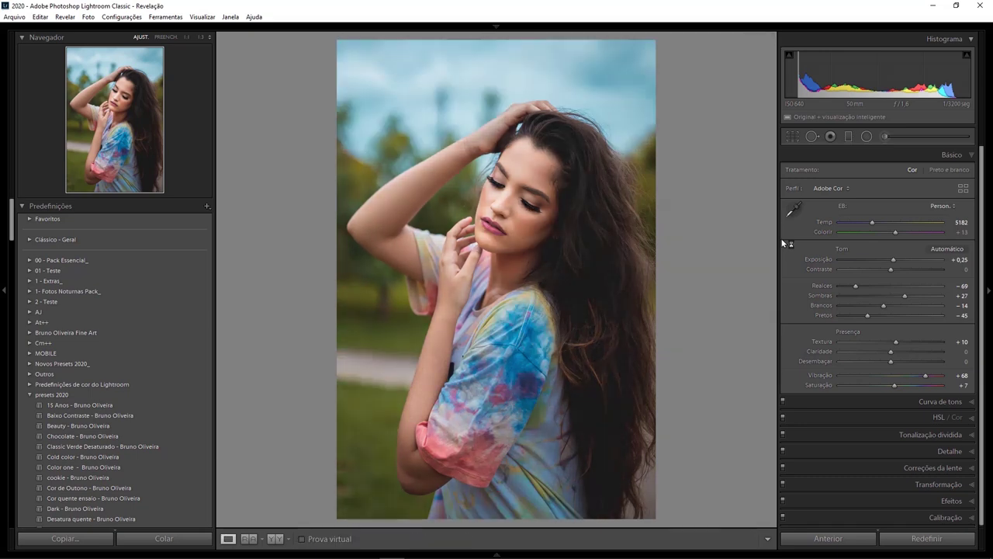